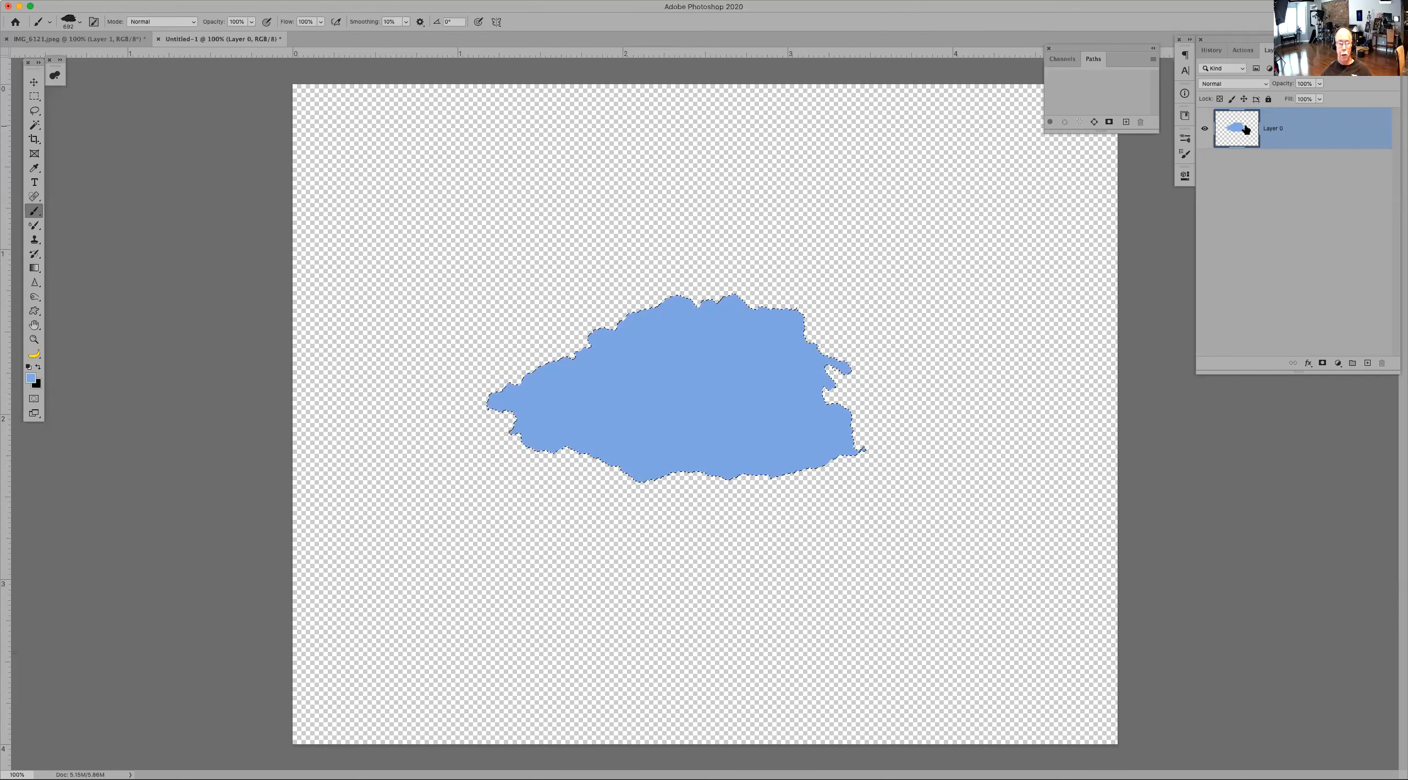
Step: Deselect, fill the layer with the blue foreground colour, and reset the colours so white is the foreground
key("super+d")
key("alt+BackSpace")
key("d")
key("x")
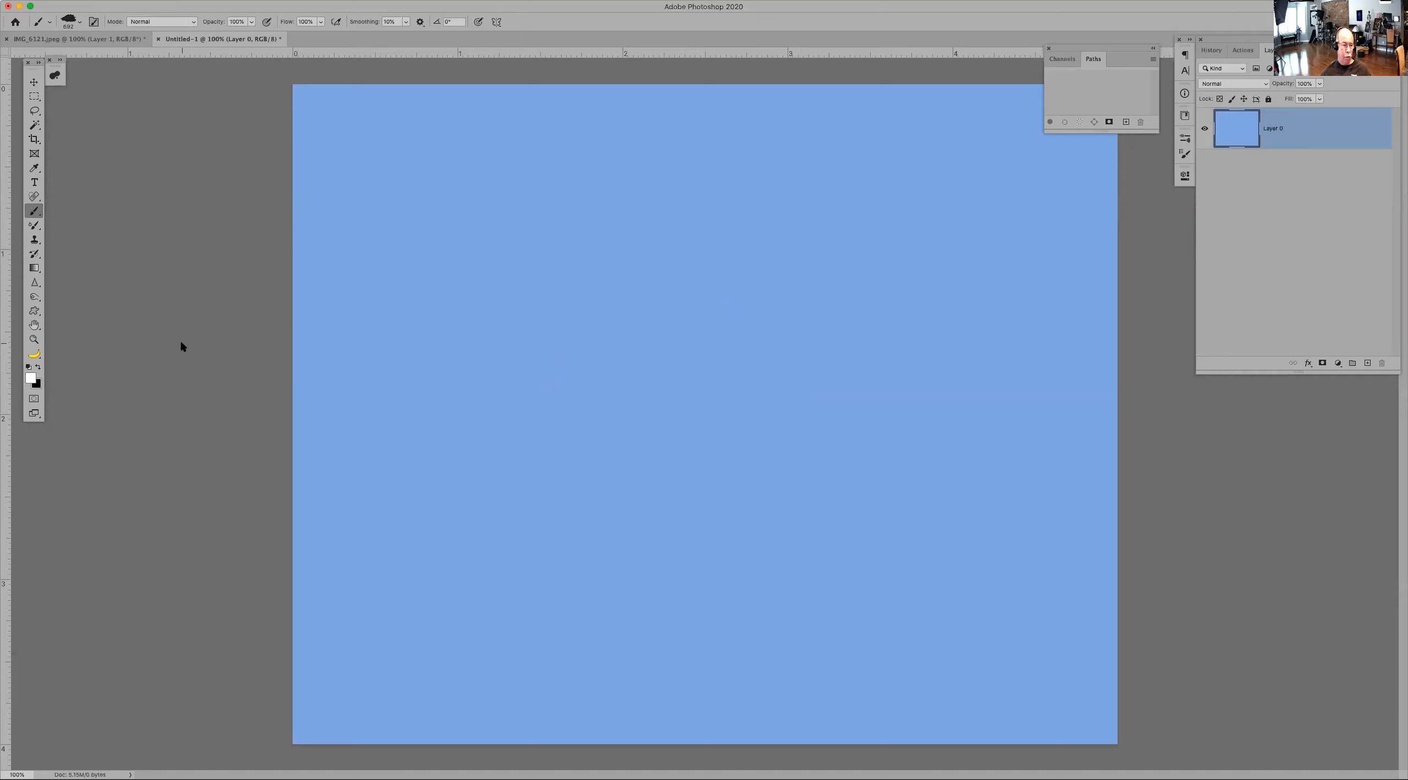
Step: Choose a light grey foreground colour and stamp a cloud with the brush in the upper middle of the canvas
left_click(31, 379)
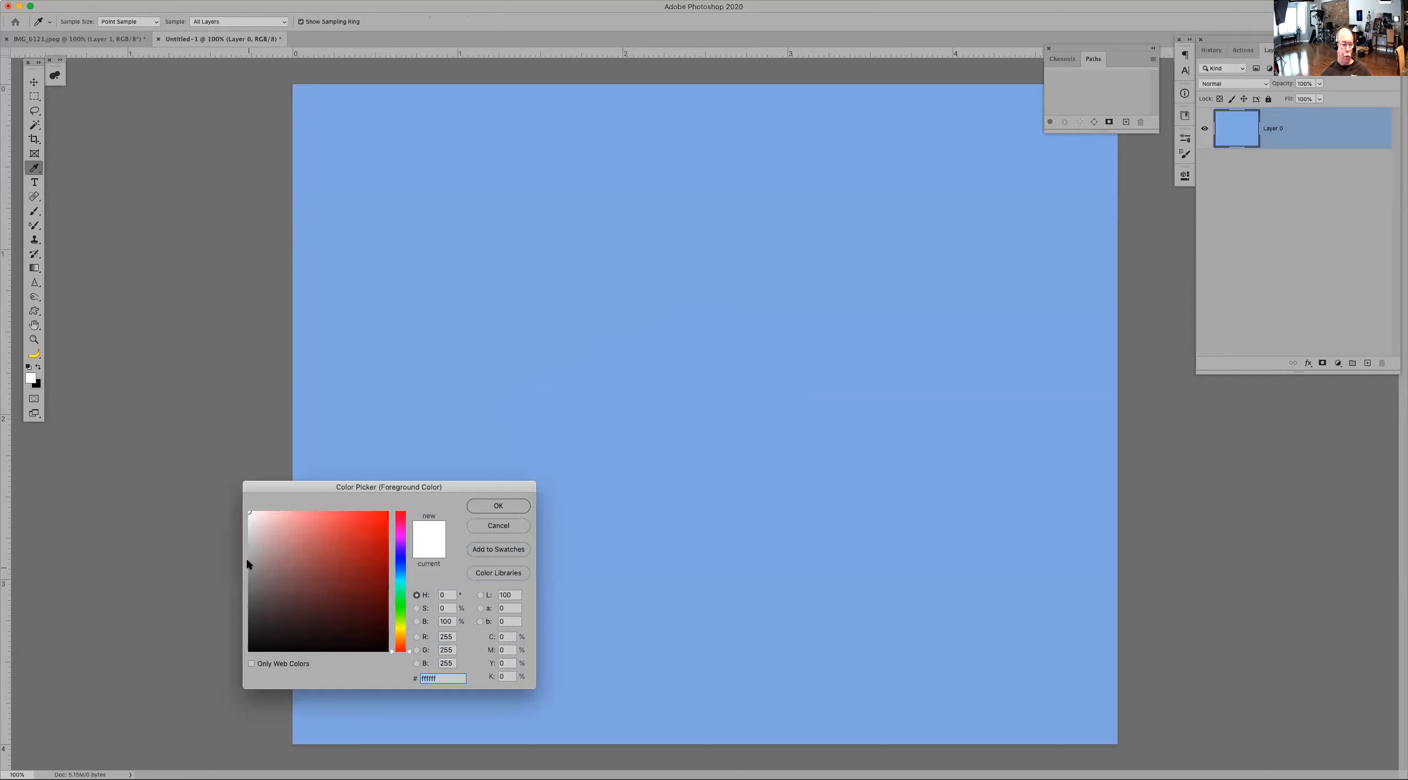
left_click(249, 542)
left_click(498, 505)
left_click(684, 294)
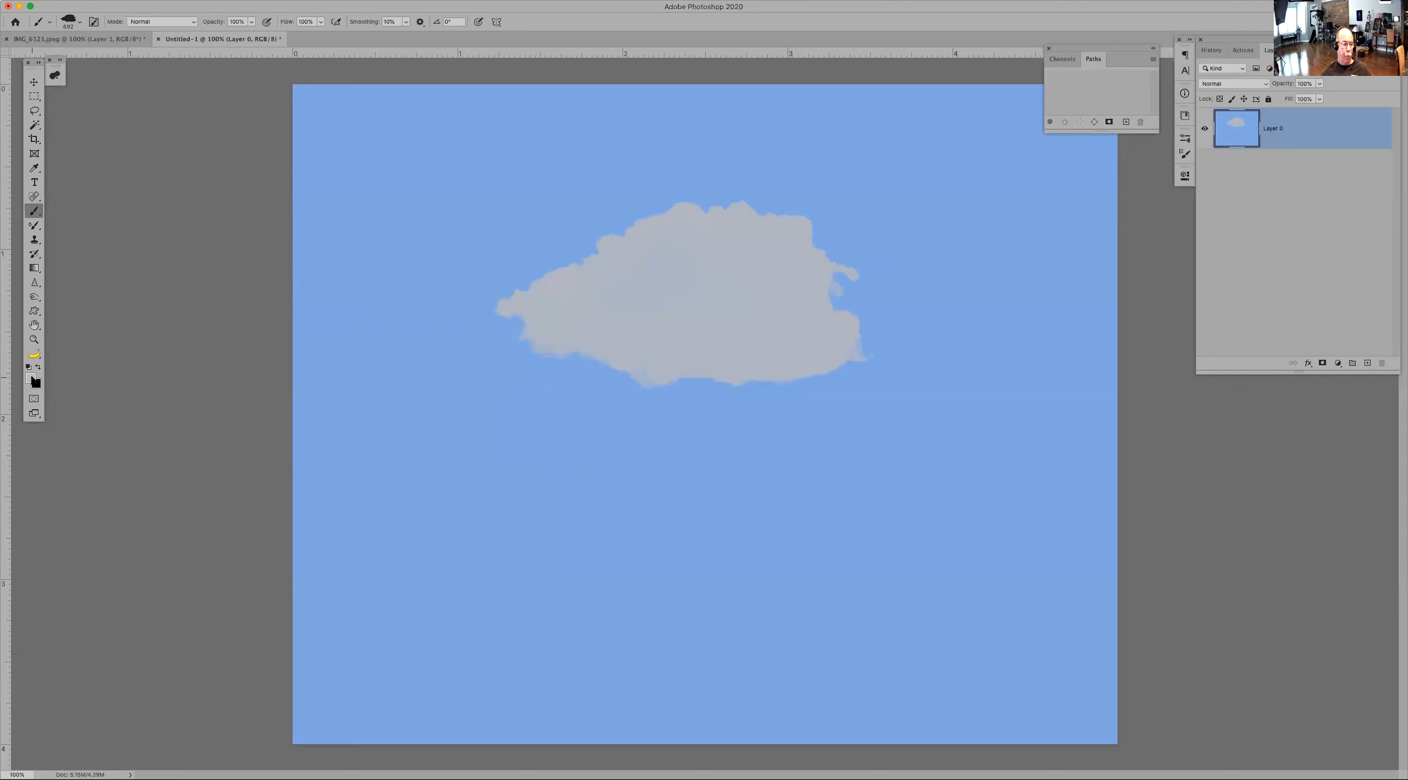
Step: Choose a near-white foreground colour and stamp a second cloud below the grey one
left_click(31, 379)
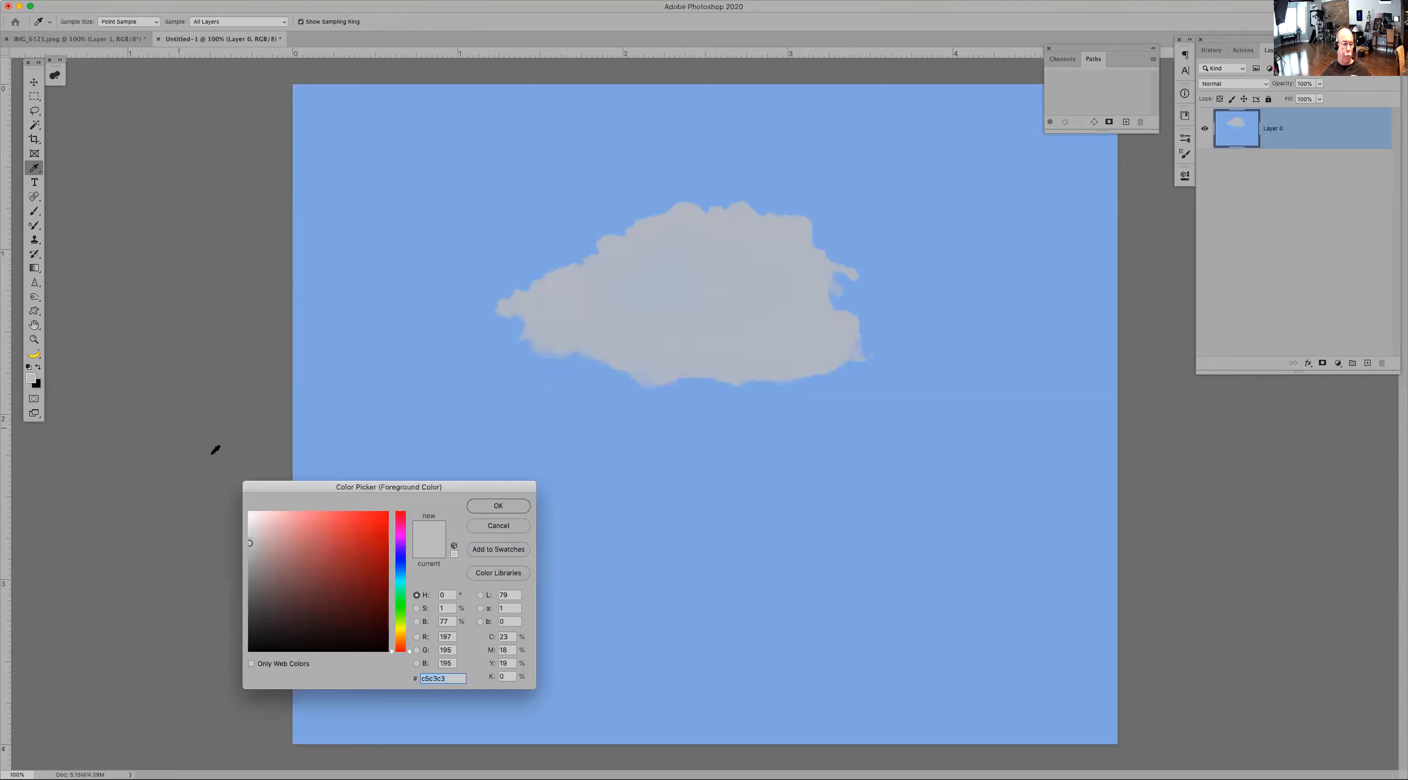
left_click(249, 513)
left_click(498, 505)
left_click(764, 508)
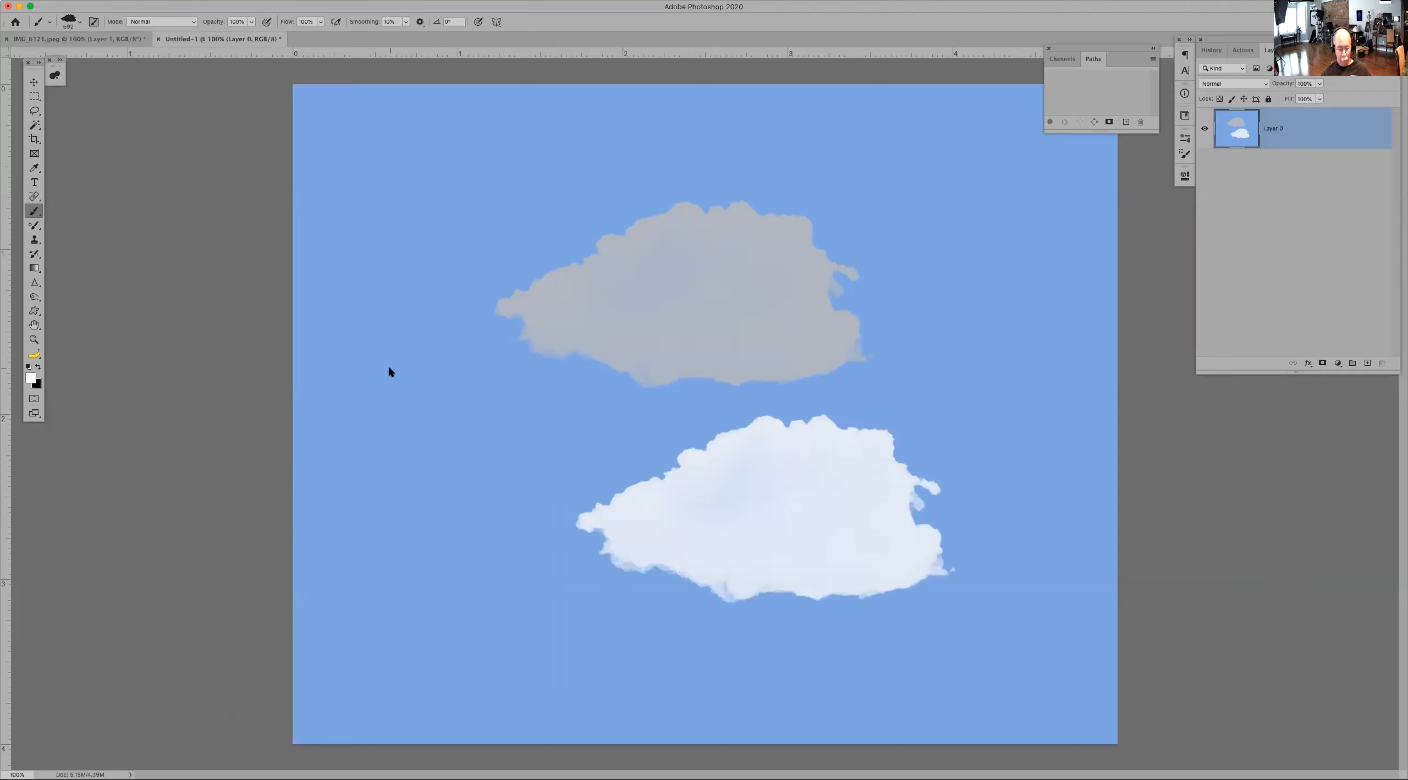
Step: Set the brush opacity to 40% and stamp a translucent cloud near the canvas's left edge
key("4")
left_click(419, 407)
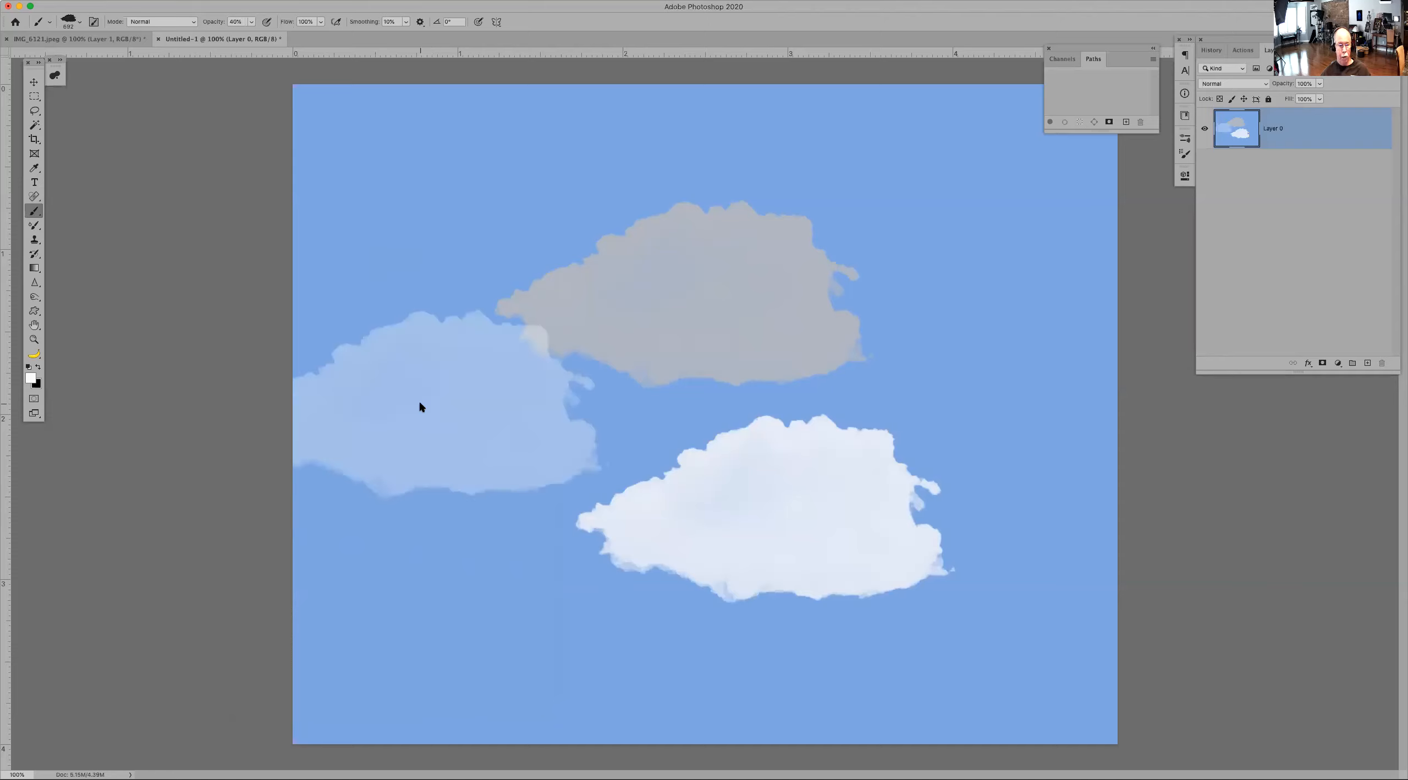
Step: Close the test document, reset the colours, and revert the cloud photo to its original History snapshot
key("super+w")
key("d")
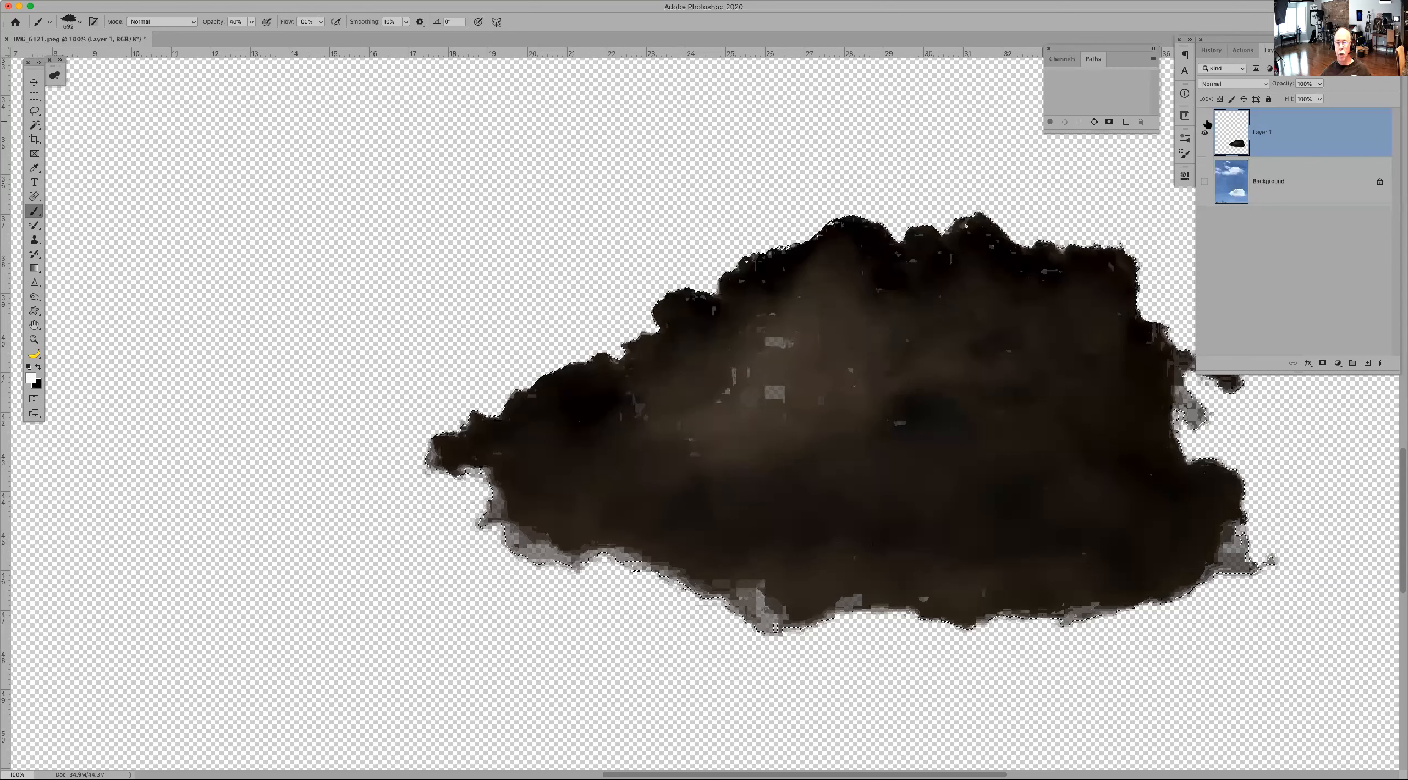
left_click(1221, 50)
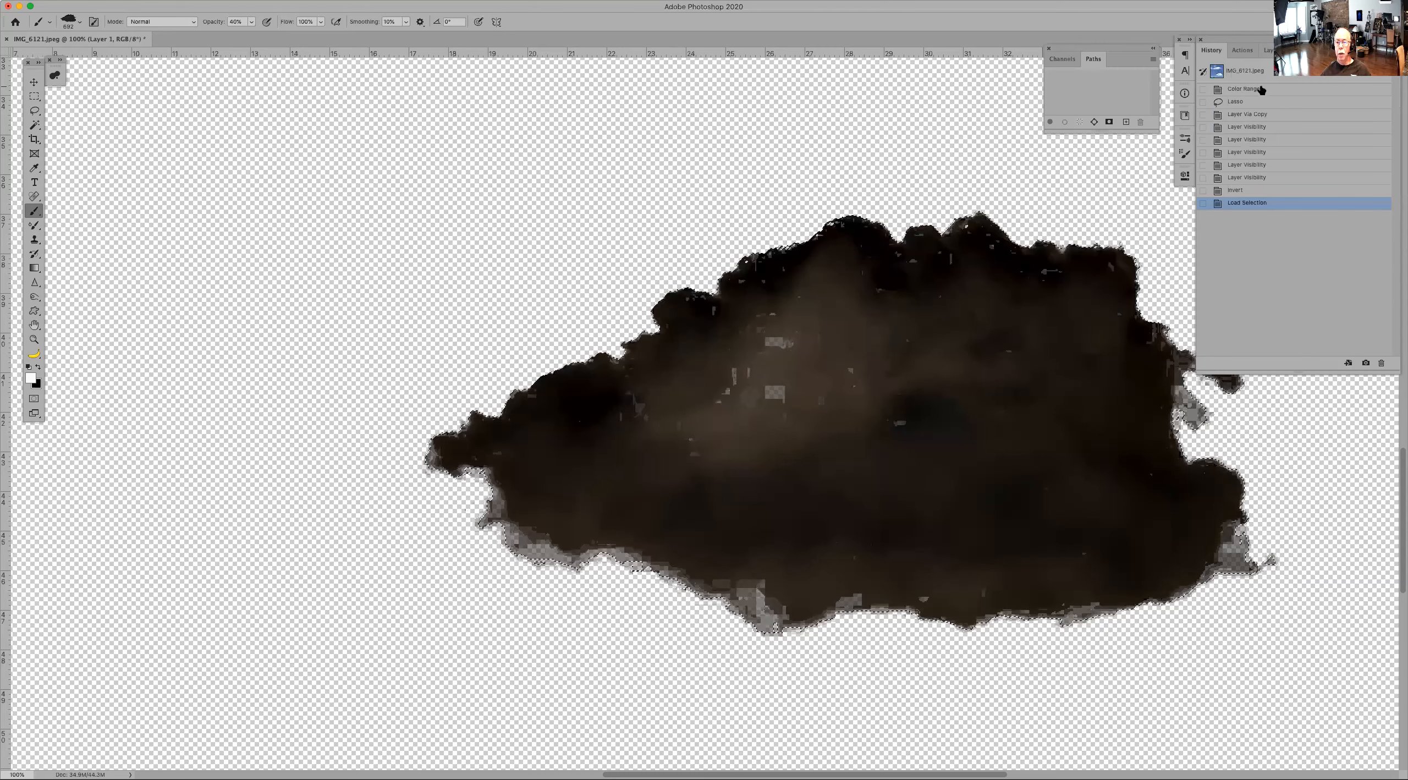
left_click(1259, 75)
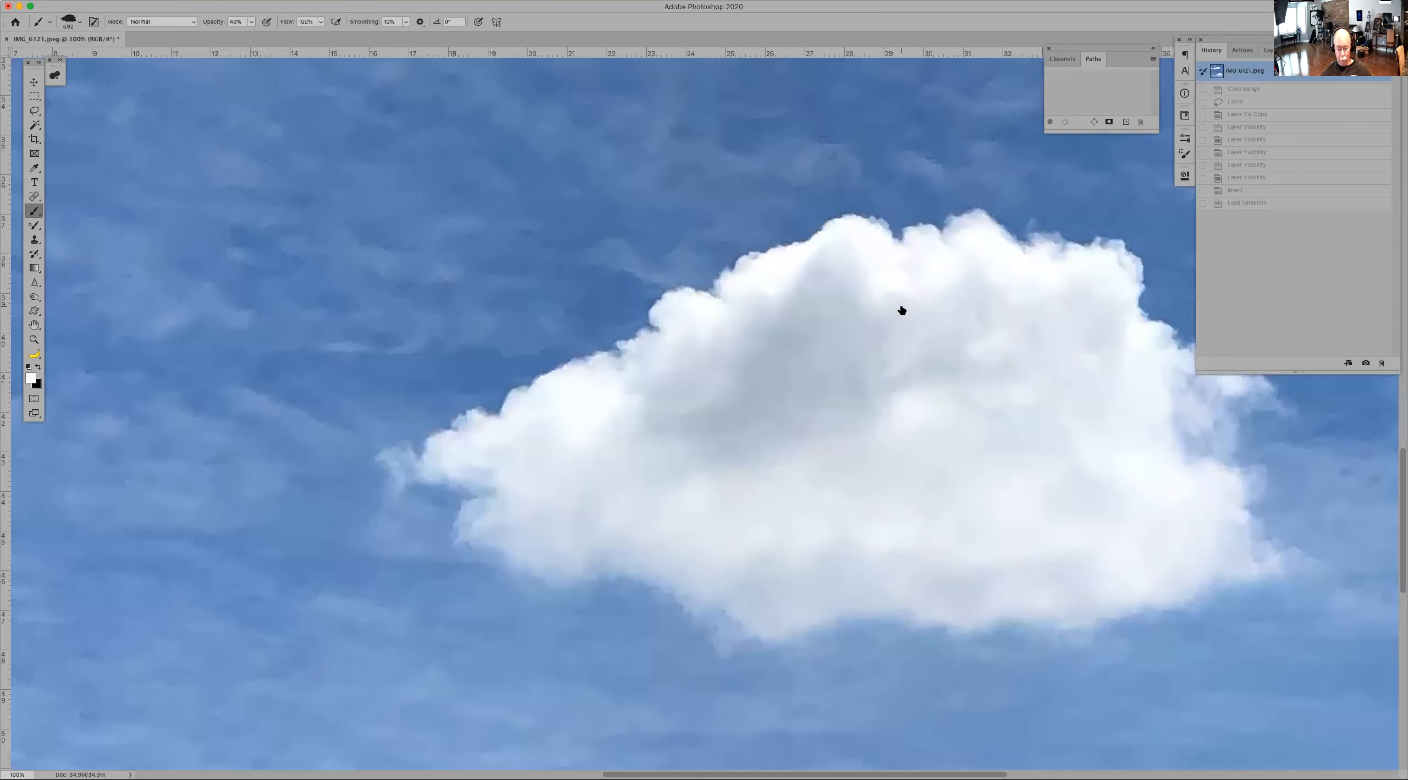
key("super+minus")
key("super+minus")
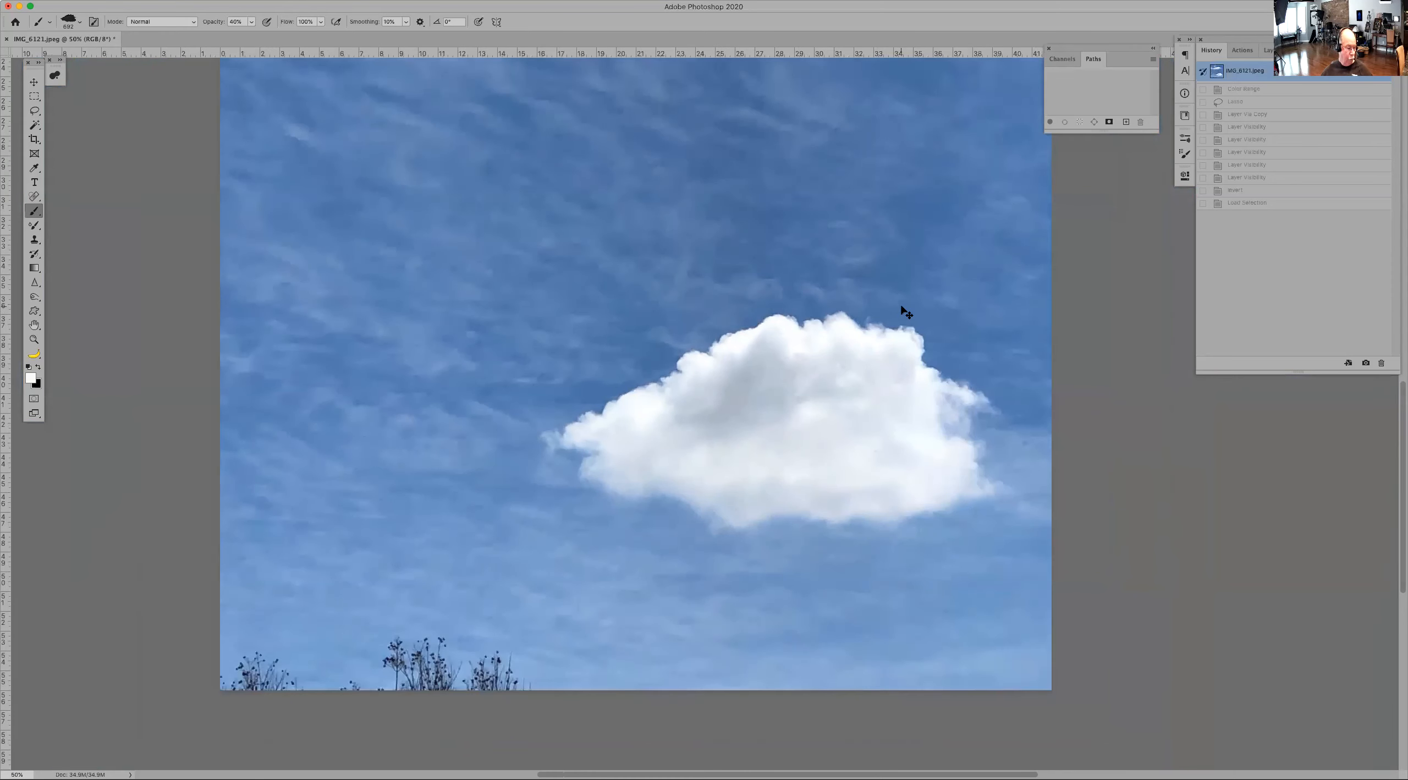
Step: Add a Black & White adjustment layer with Cyans and Blues at -200, then merge it down into the photo
left_click(1268, 50)
left_click(1337, 362)
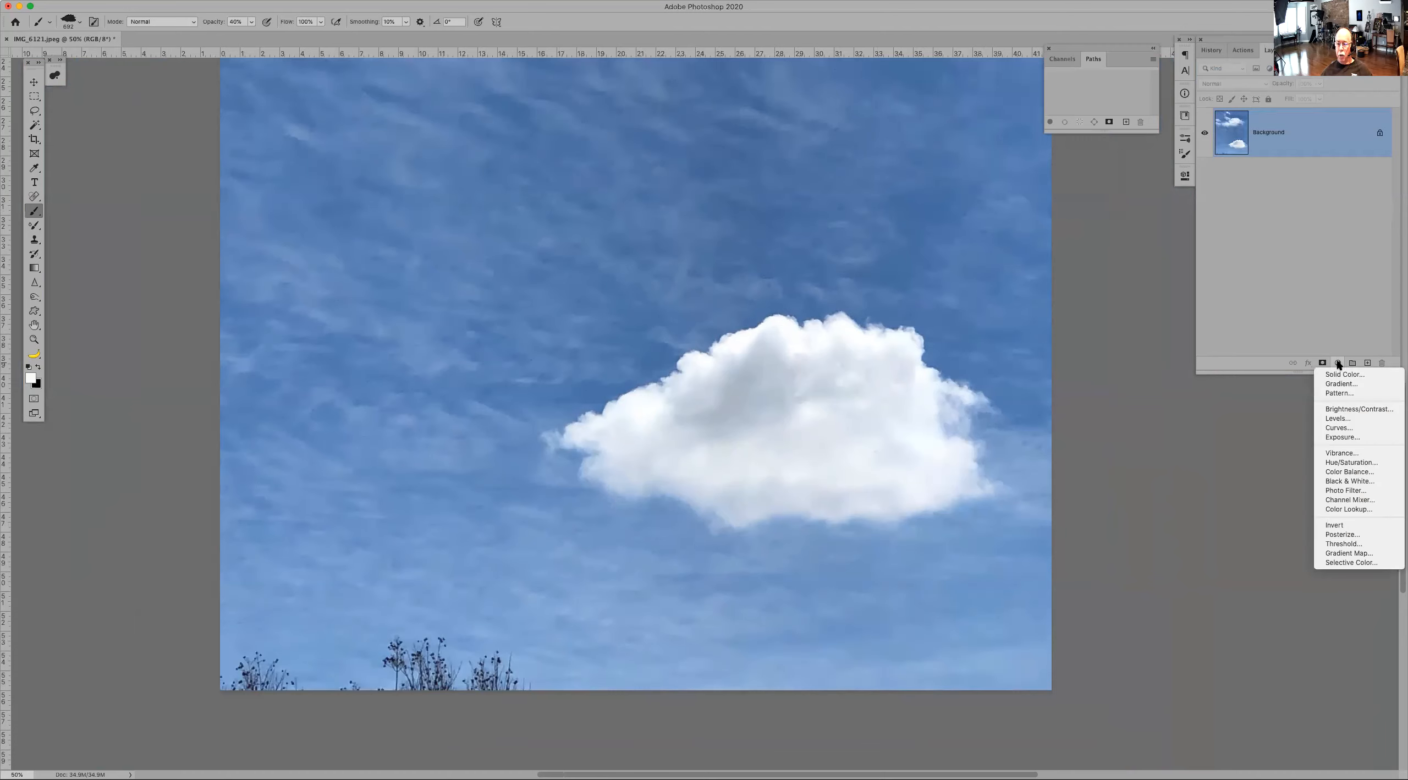
left_click(1346, 481)
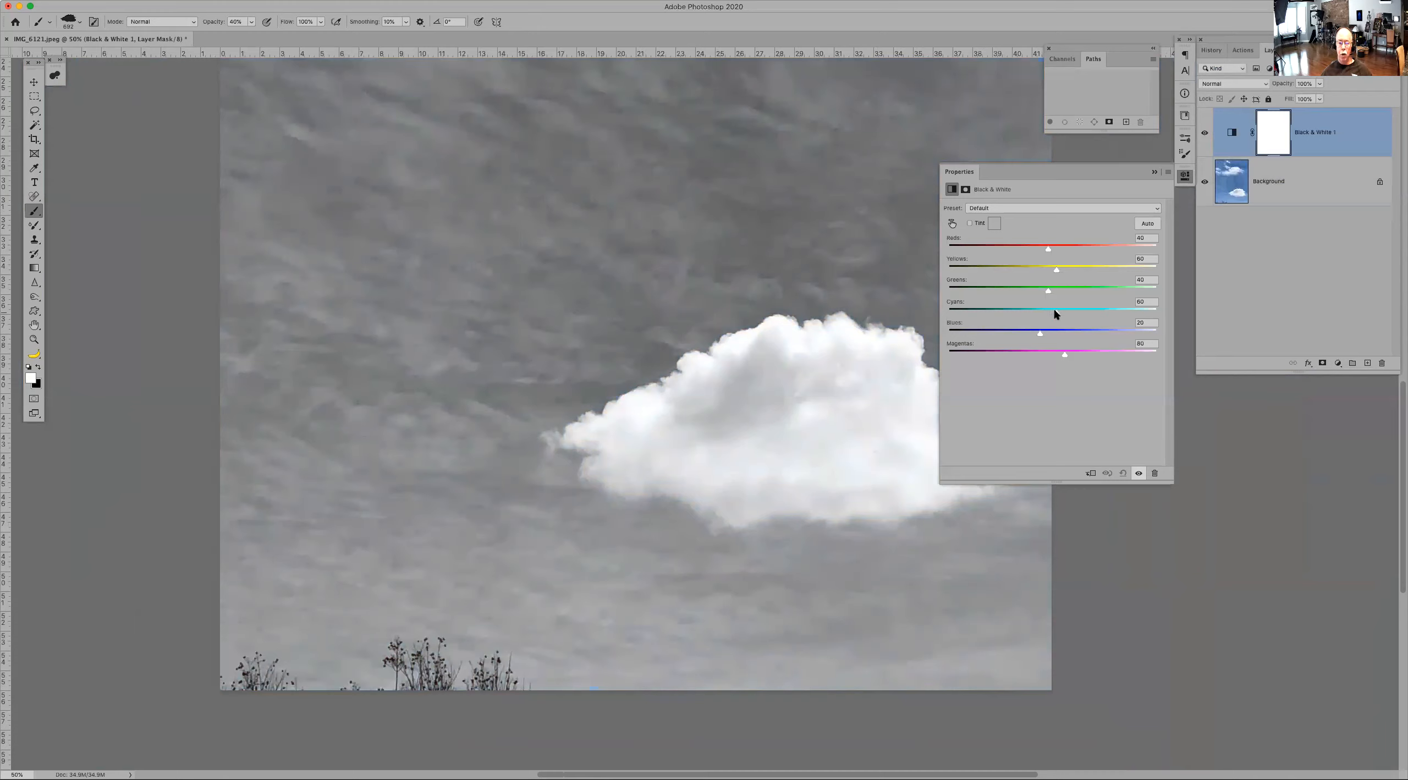
left_click_drag(1054, 313, 945, 313)
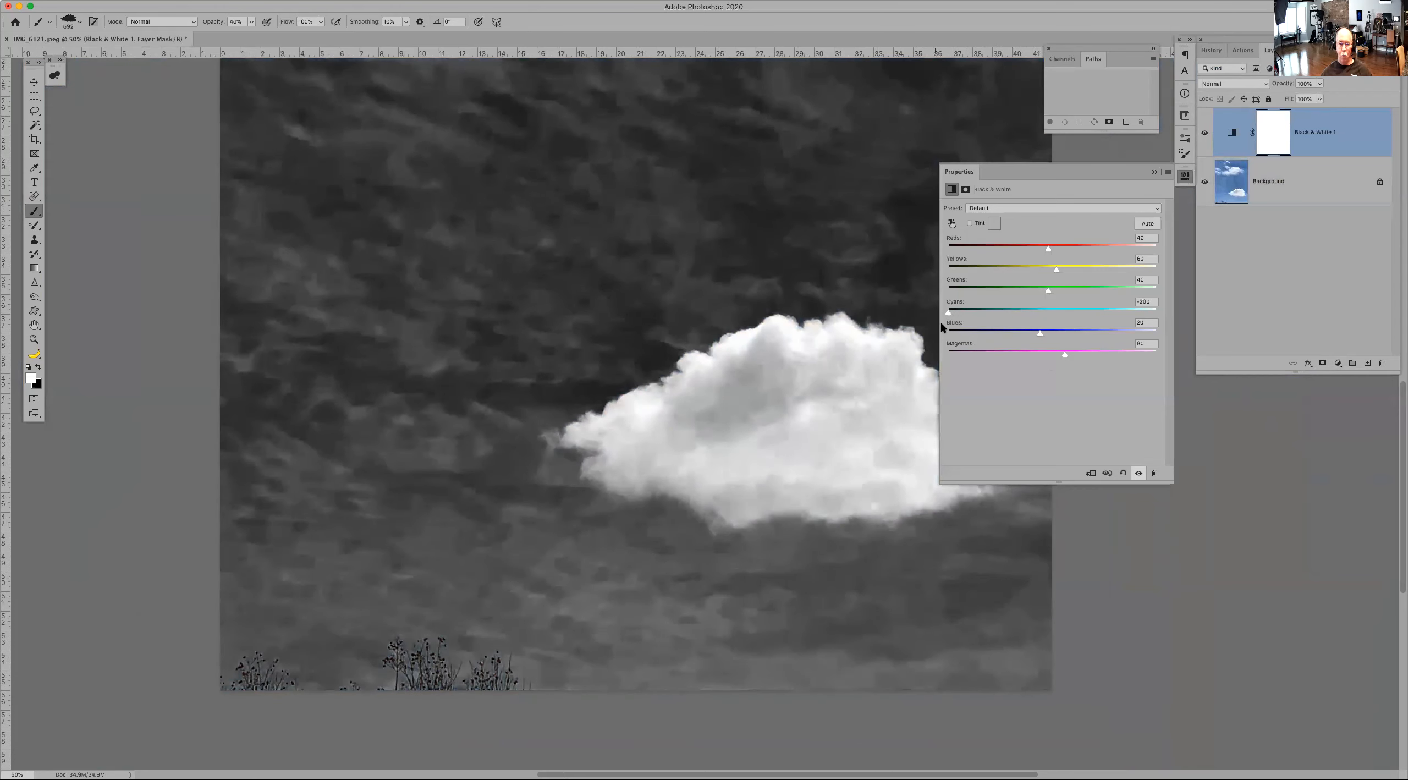
left_click_drag(1043, 334, 907, 331)
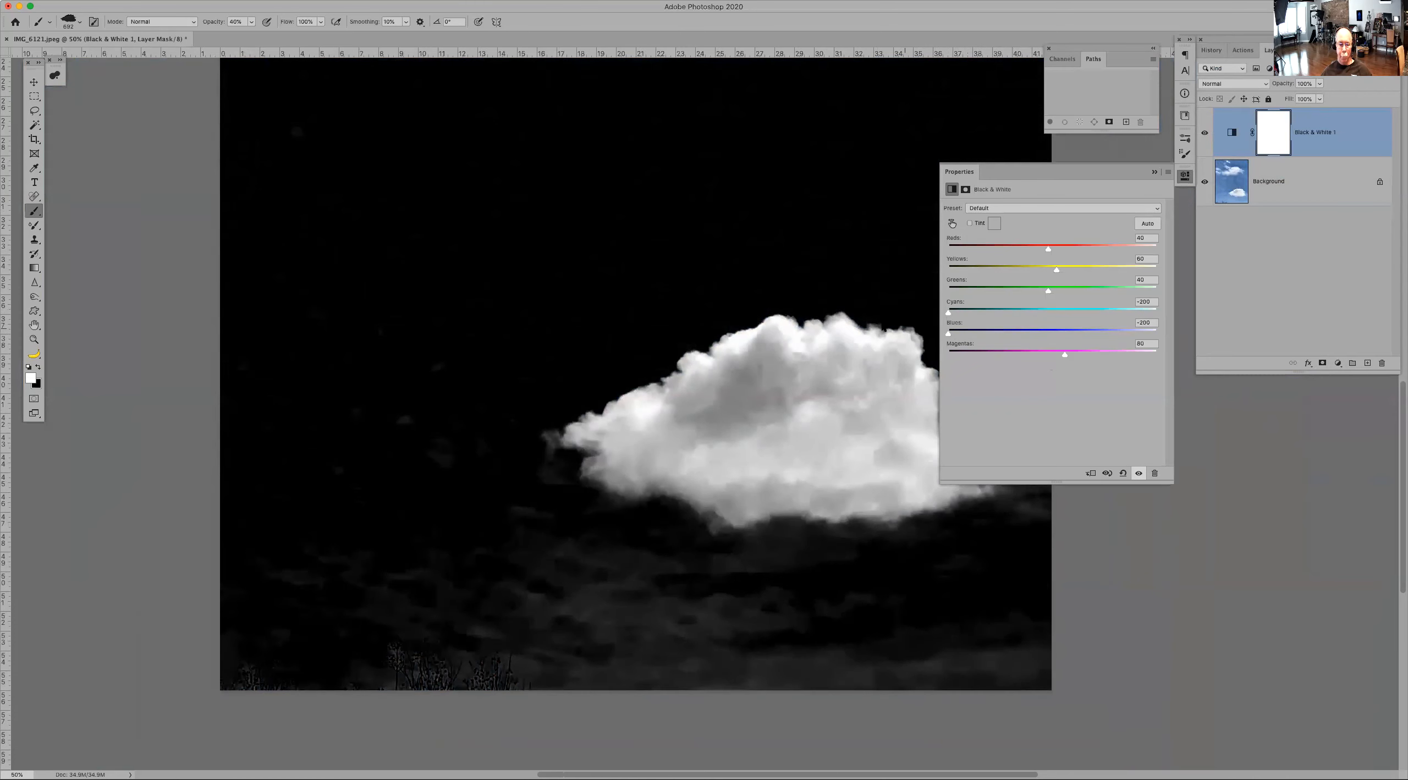
left_click(1153, 173)
key("l")
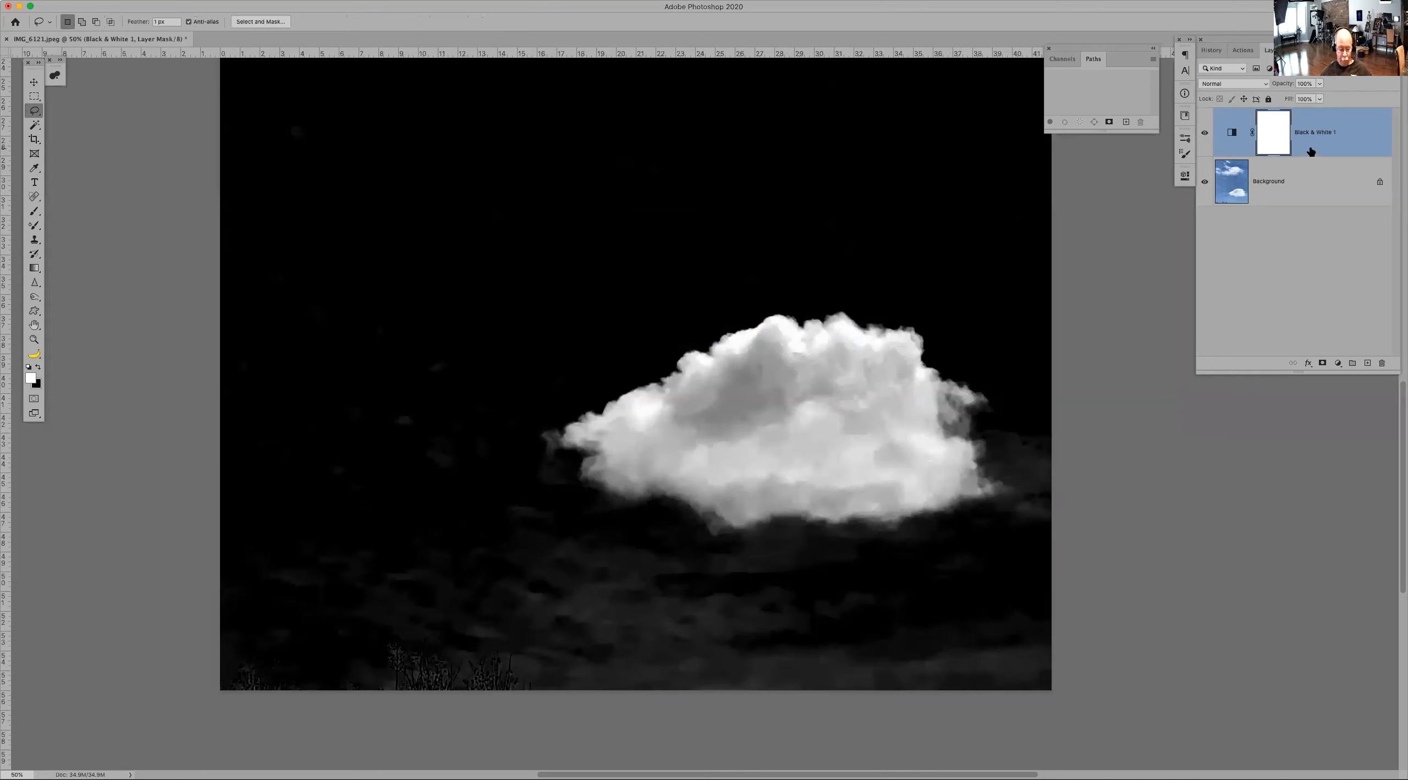
key("super+e")
left_click_drag(737, 287, 710, 316)
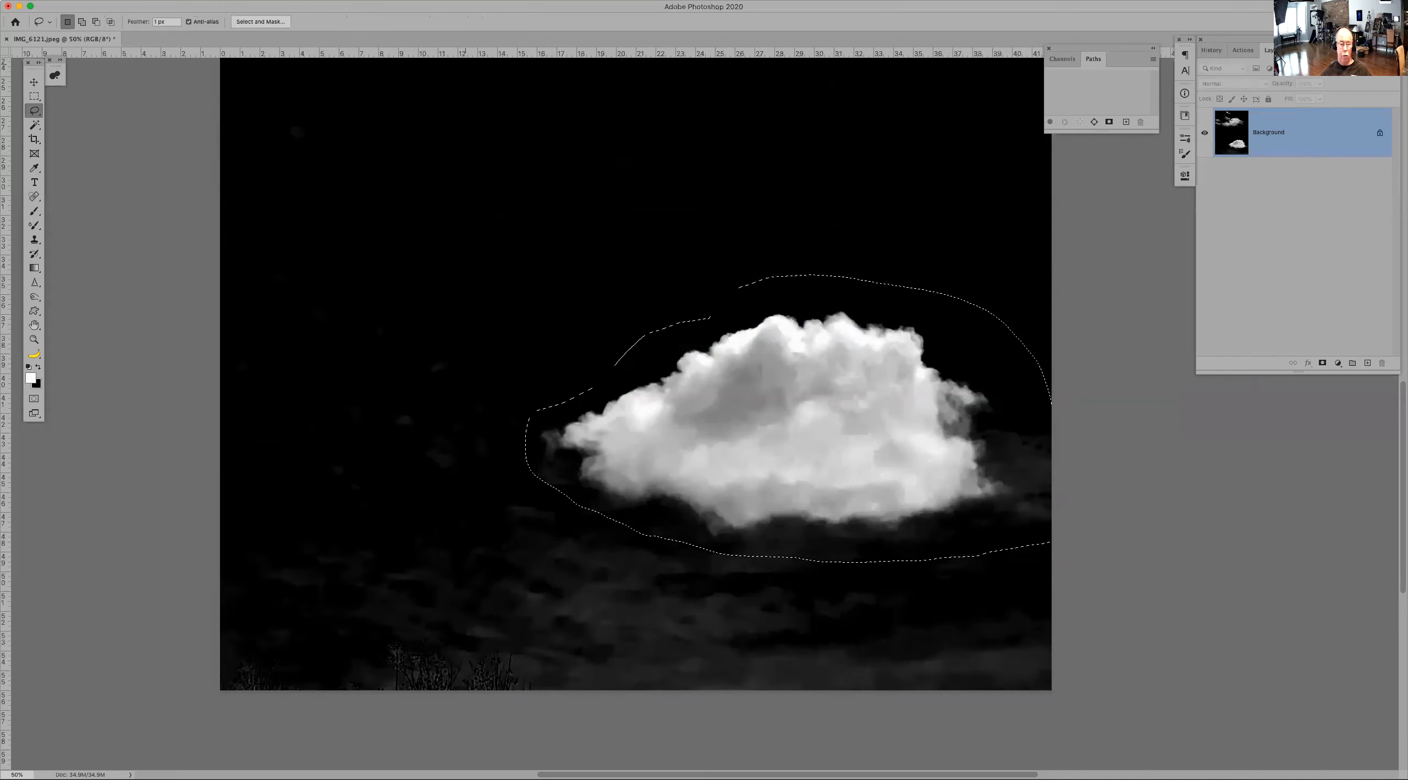
left_click(908, 43)
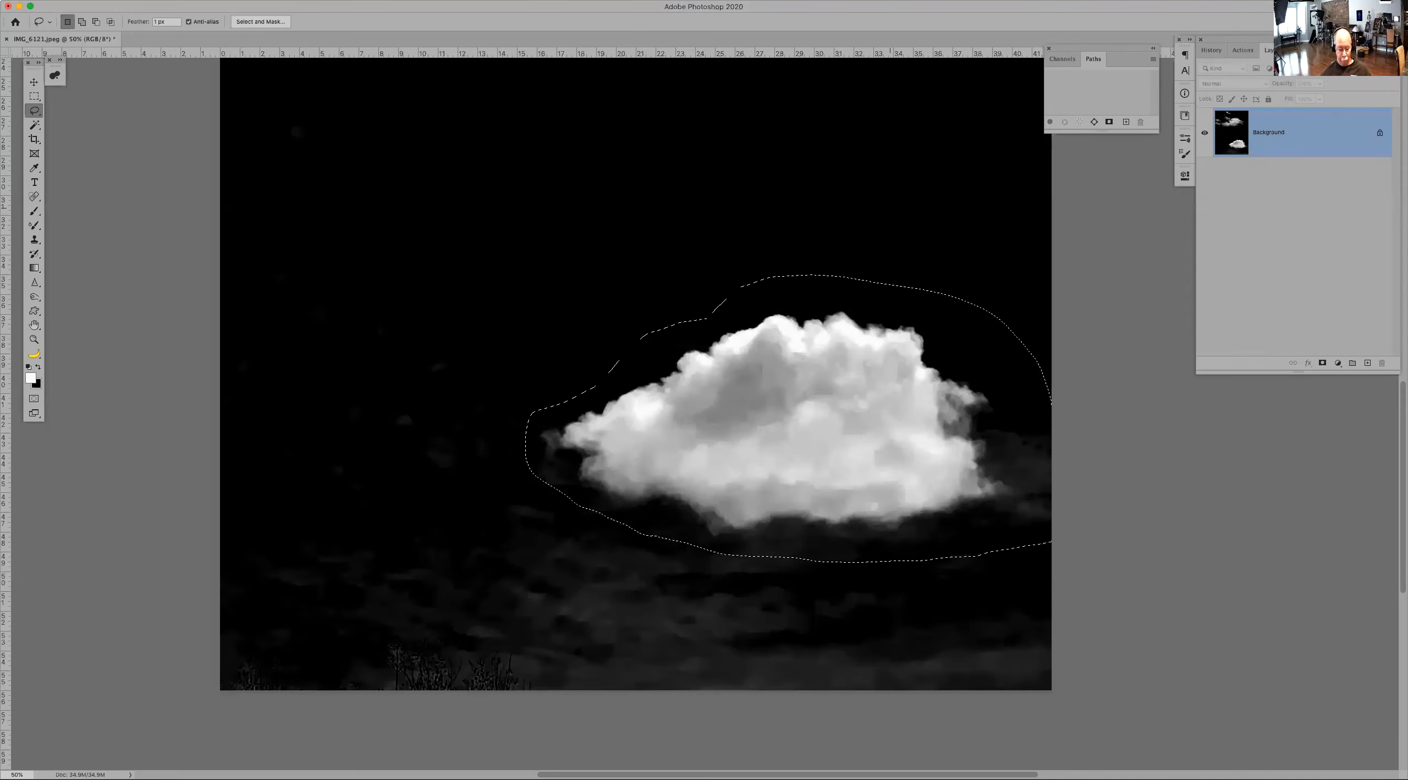
key("super+d")
Step: Invert the merged photo so the cloud becomes dark on a white sky
scroll(884, 137, "up", 5)
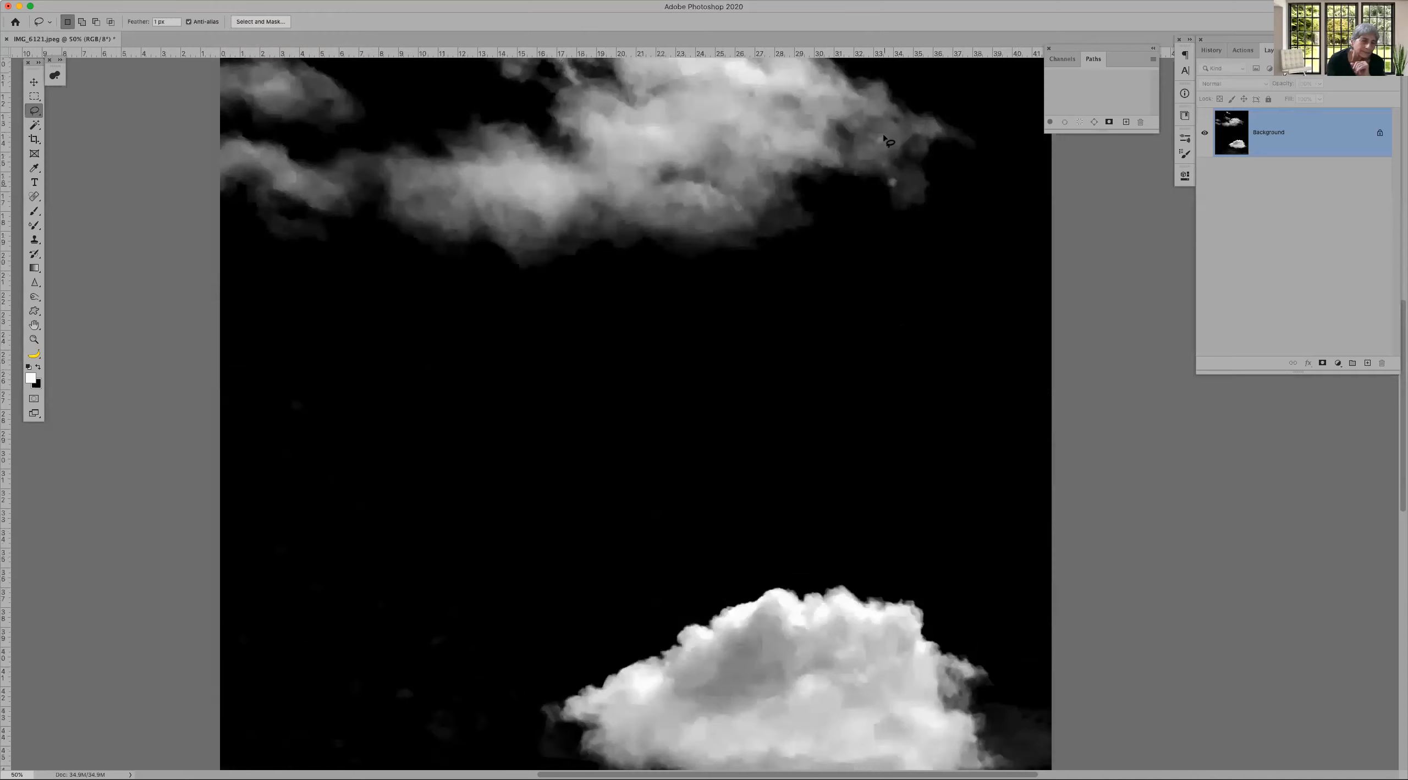
scroll(884, 137, "down", 5)
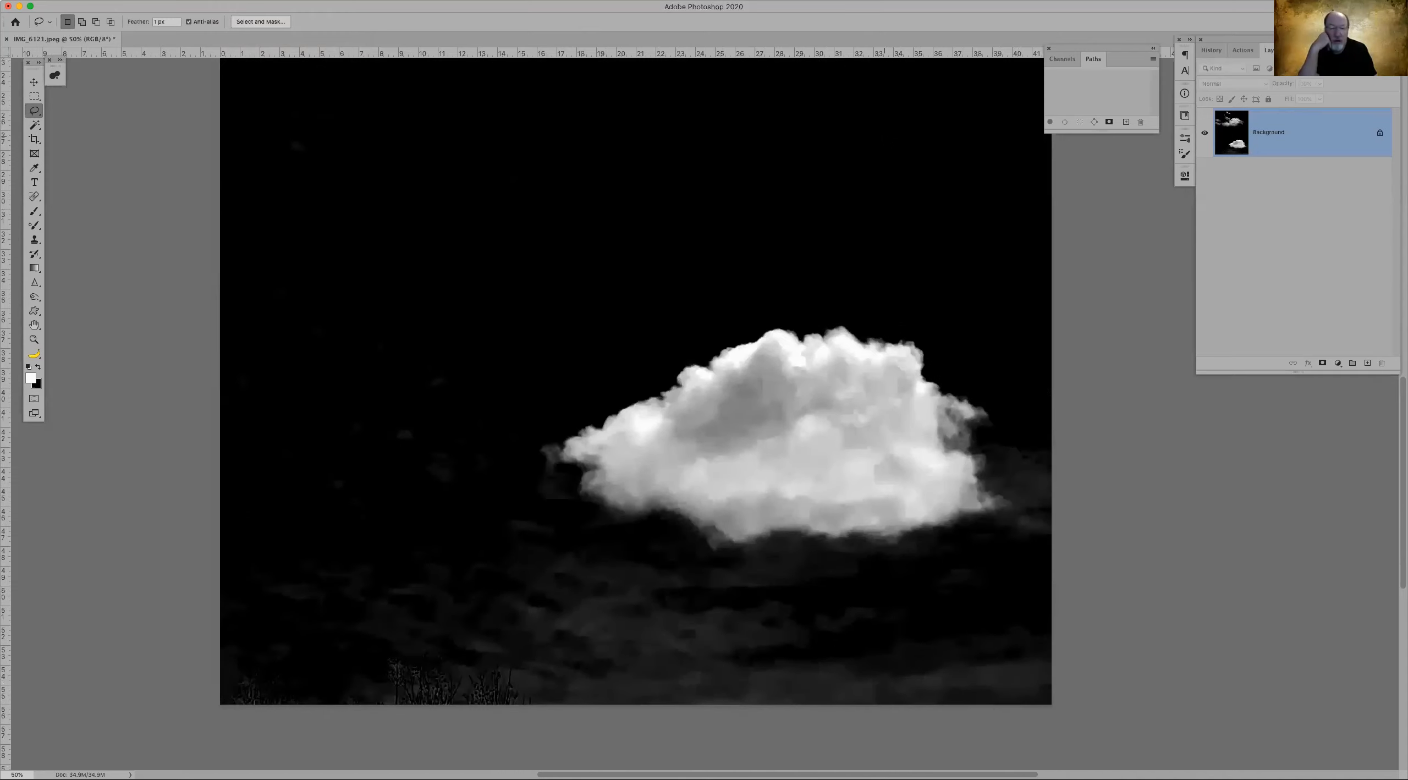
scroll(635, 410, "up", 2)
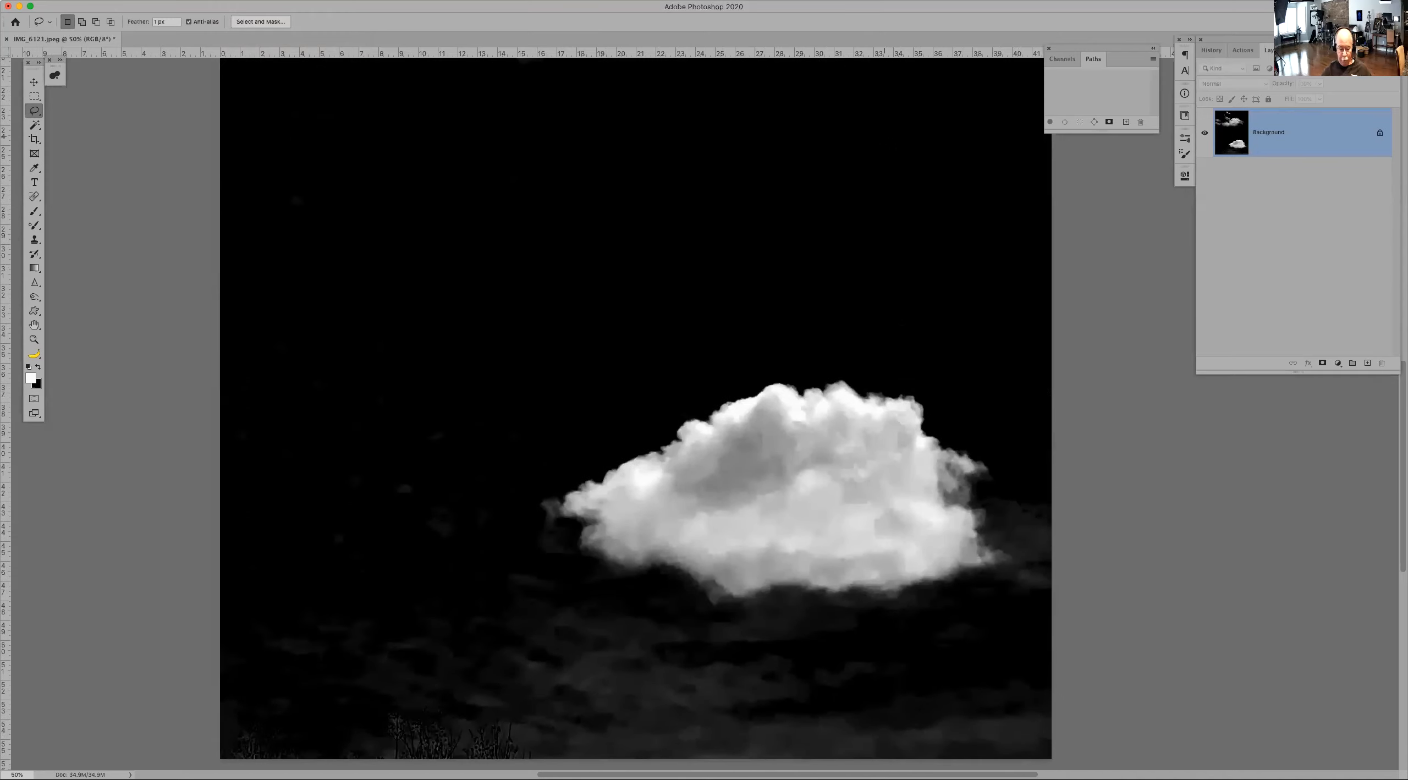
key("super+i")
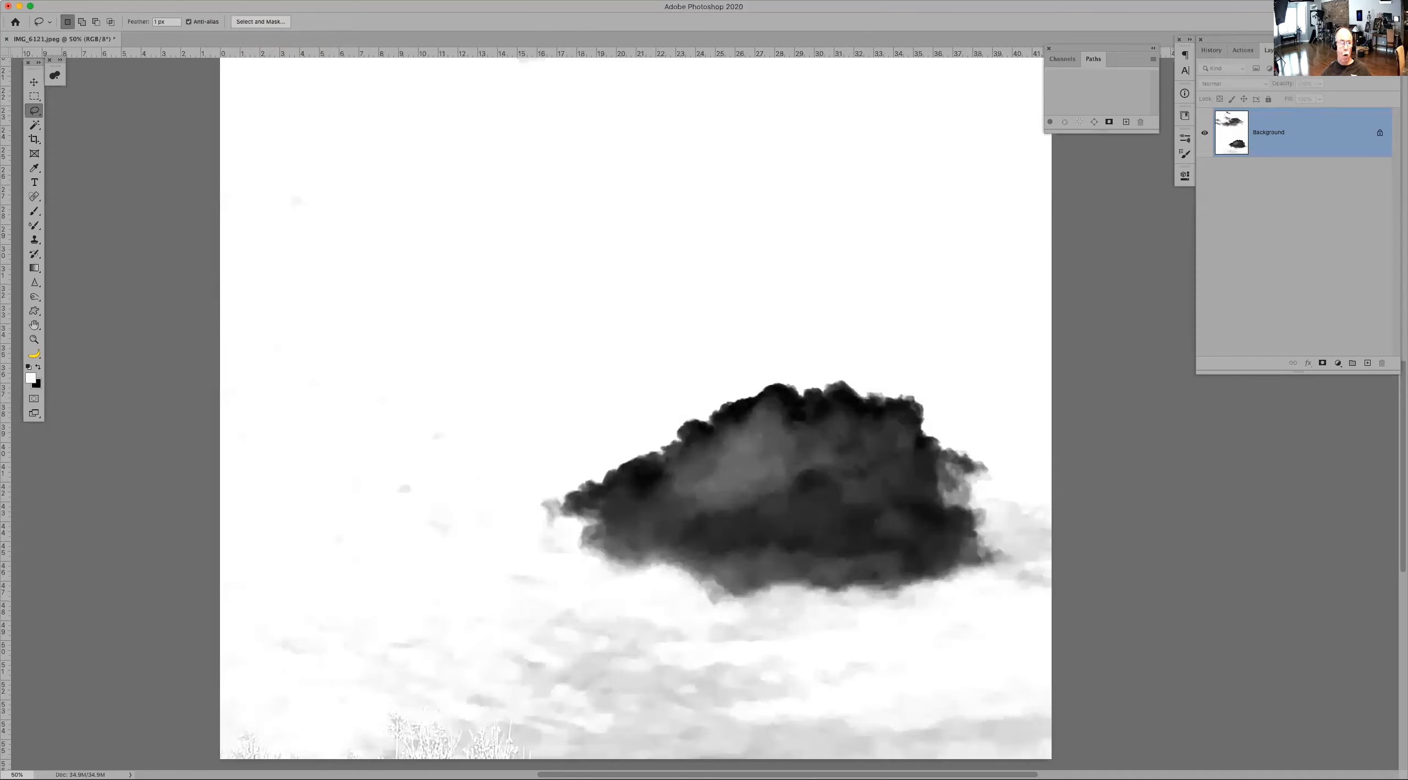
Step: Lasso loosely around the cloud and copy the selection to a new layer
left_click(249, 0)
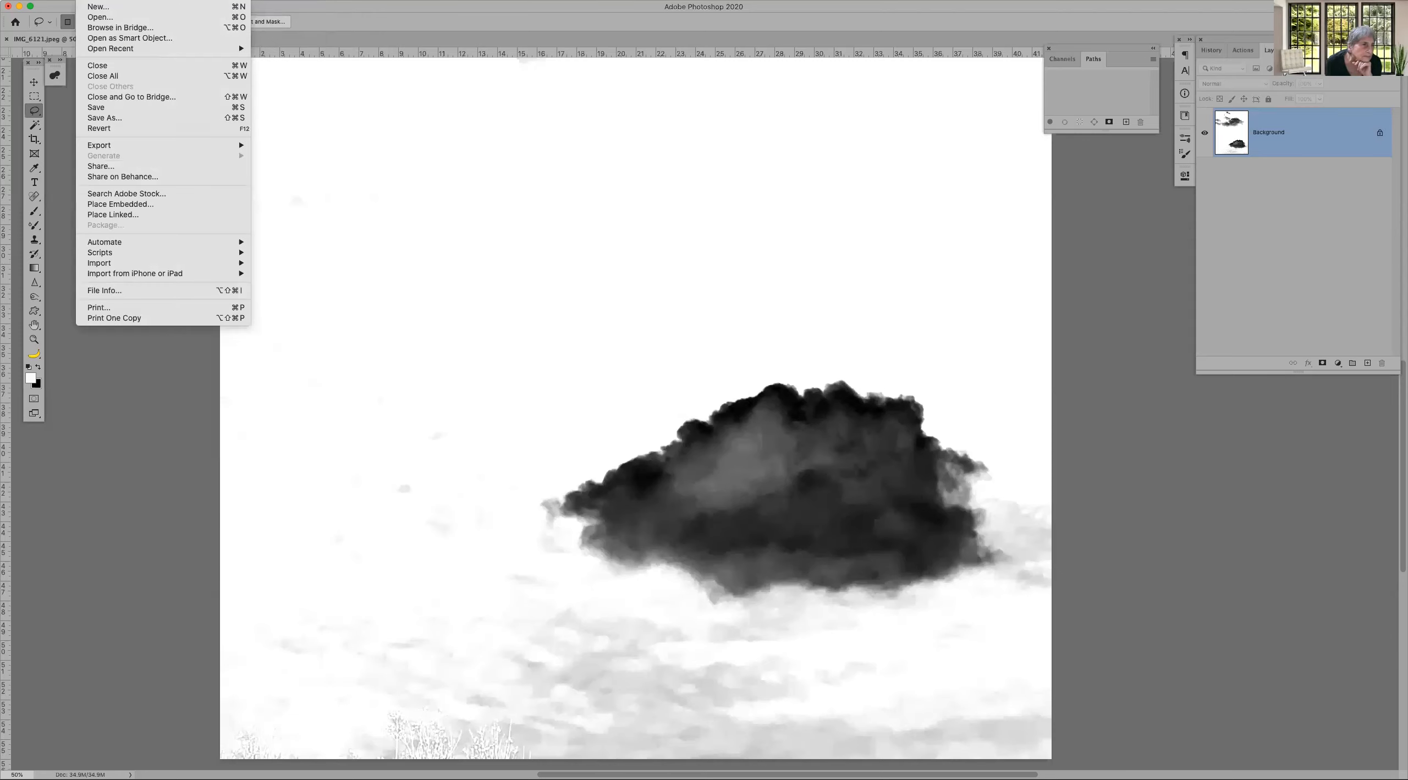
left_click(923, 223)
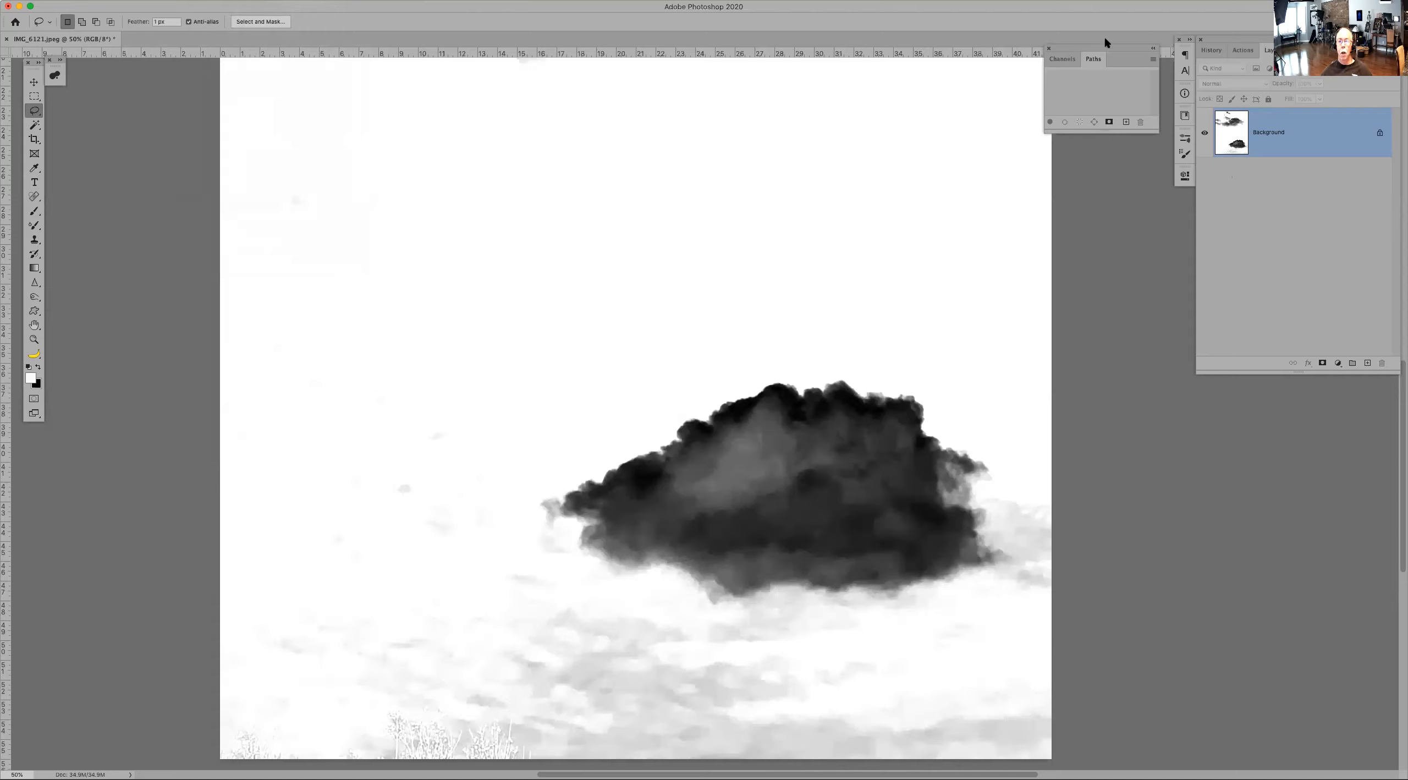
left_click(1049, 48)
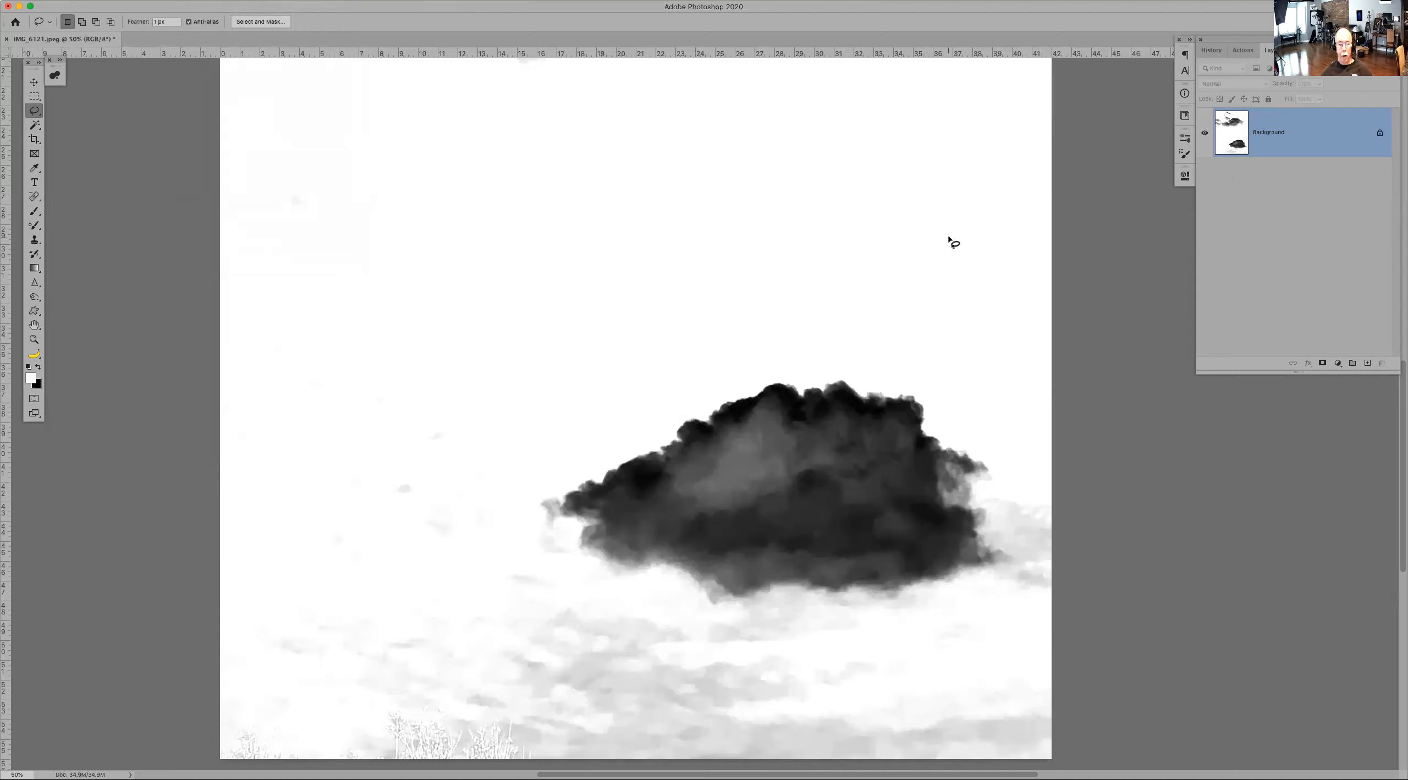
mouse_move(627, 441)
left_mouse_down()
mouse_move(949, 629)
mouse_move(1025, 611)
mouse_move(1082, 527)
mouse_move(947, 628)
mouse_move(1071, 582)
mouse_move(1078, 521)
mouse_move(1055, 469)
mouse_move(910, 369)
mouse_move(754, 367)
mouse_move(627, 439)
left_mouse_up()
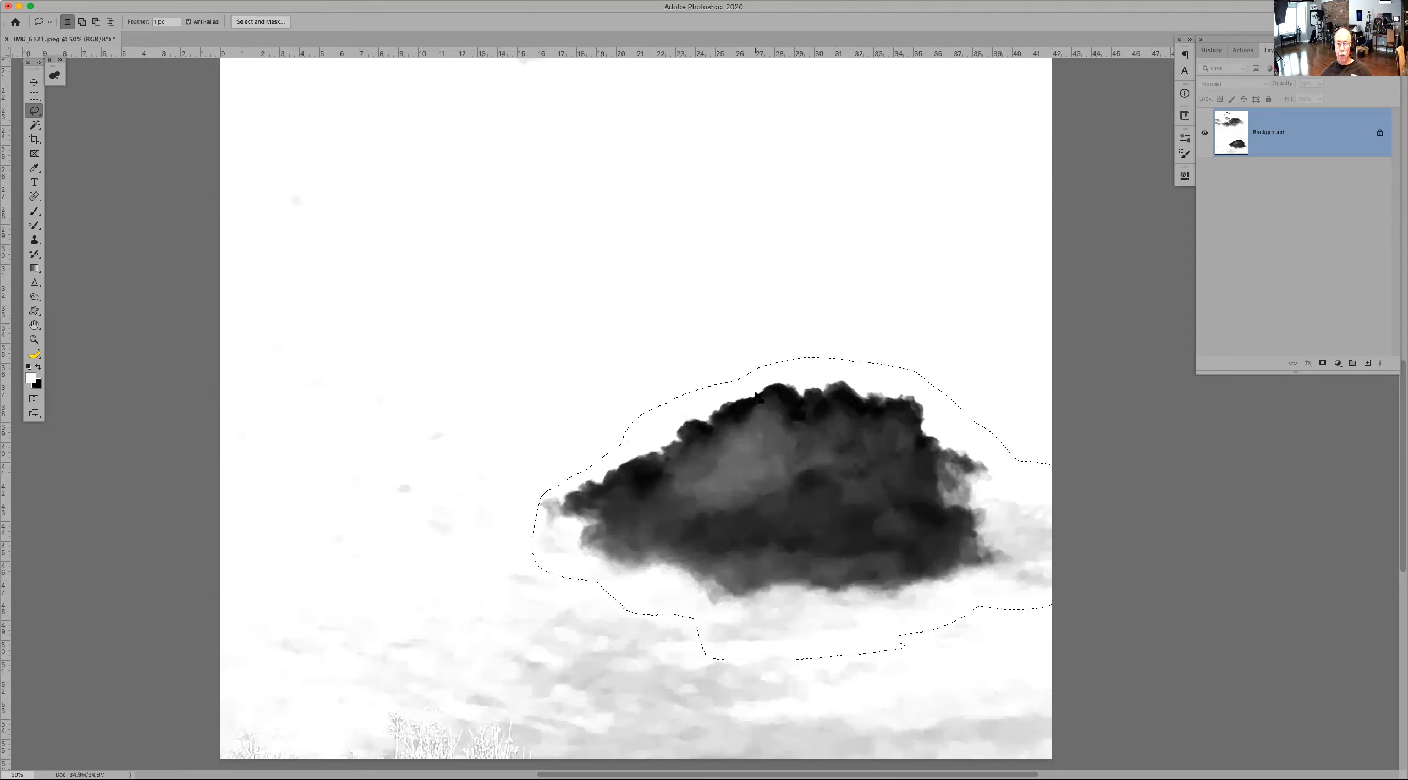
key("ctrl+j")
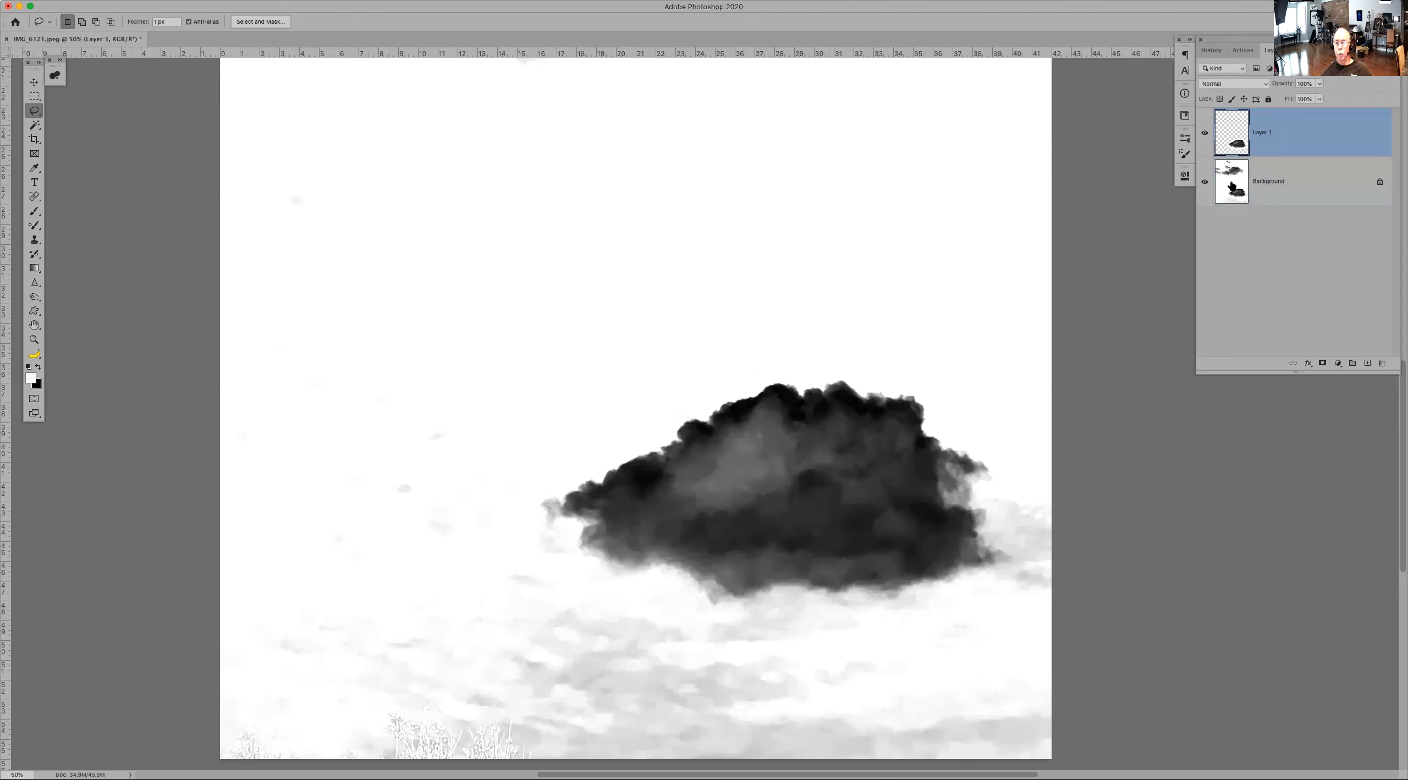
Step: Hide the background, load the cloud layer as a selection, and define a brush preset named Cloud PP3
left_click(1204, 181)
left_click(1231, 132, "super")
type("Cloud PP3")
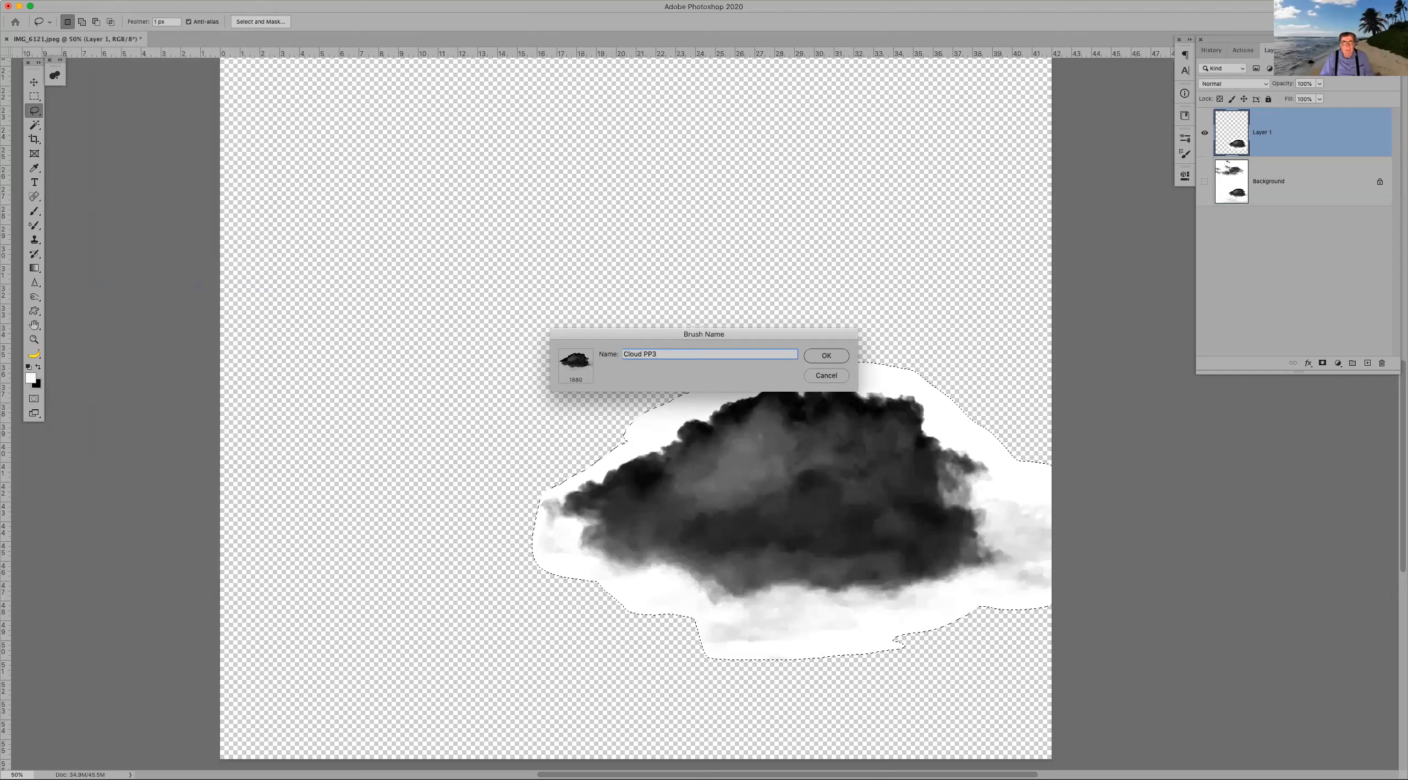
left_click(826, 355)
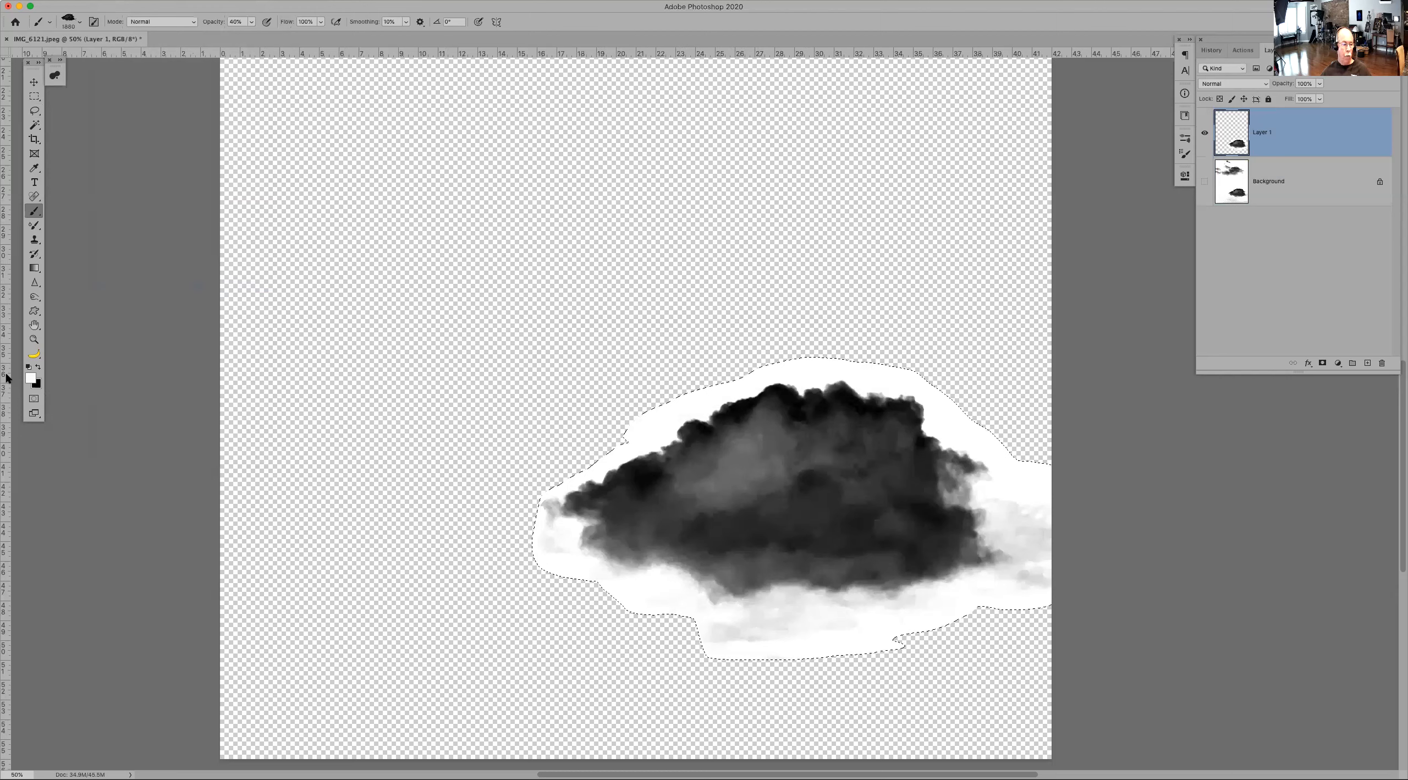
Step: Set the foreground colour to a light cyan, deselect, and fill the cloud layer with it
left_click(31, 377)
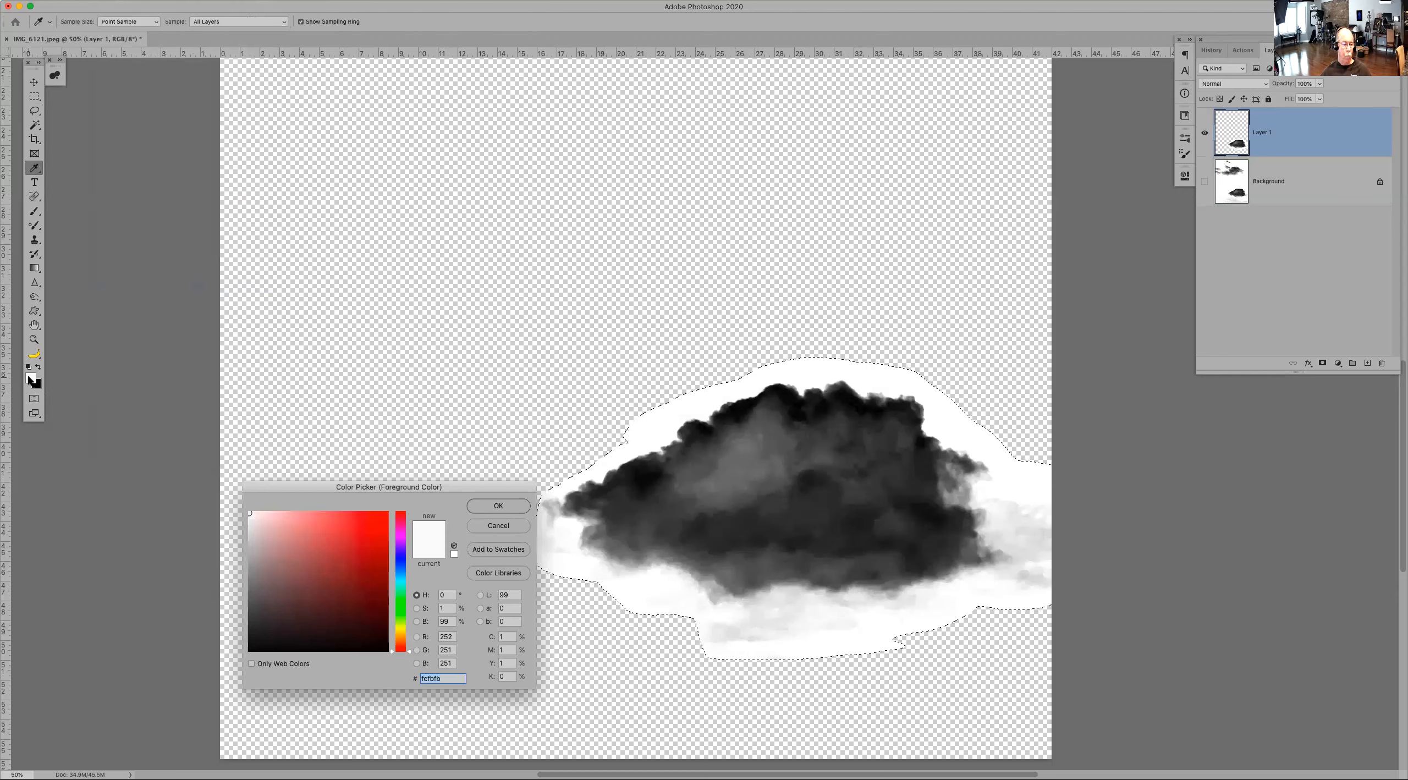
left_click(401, 577)
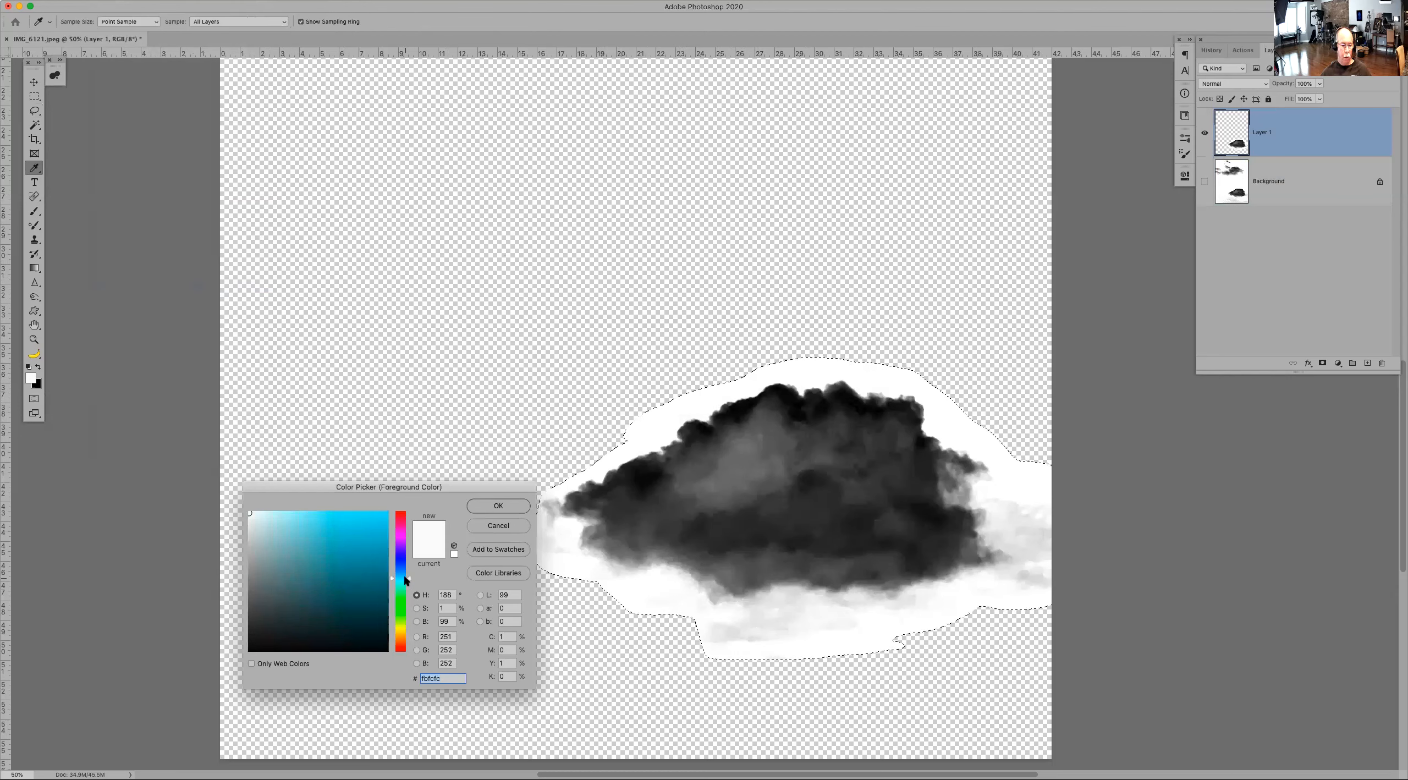
mouse_move(322, 553)
left_mouse_down()
mouse_move(284, 544)
mouse_move(294, 522)
left_mouse_up()
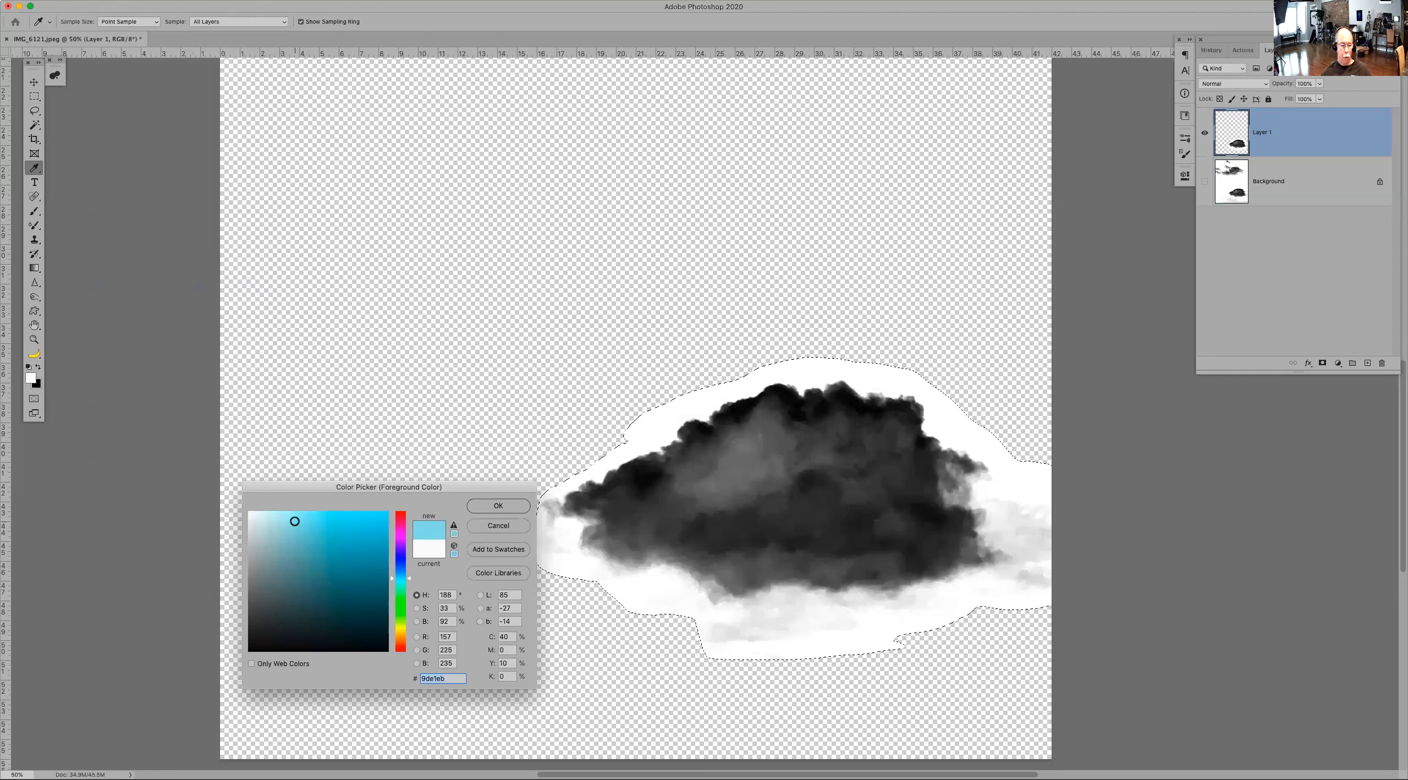
left_click(491, 506)
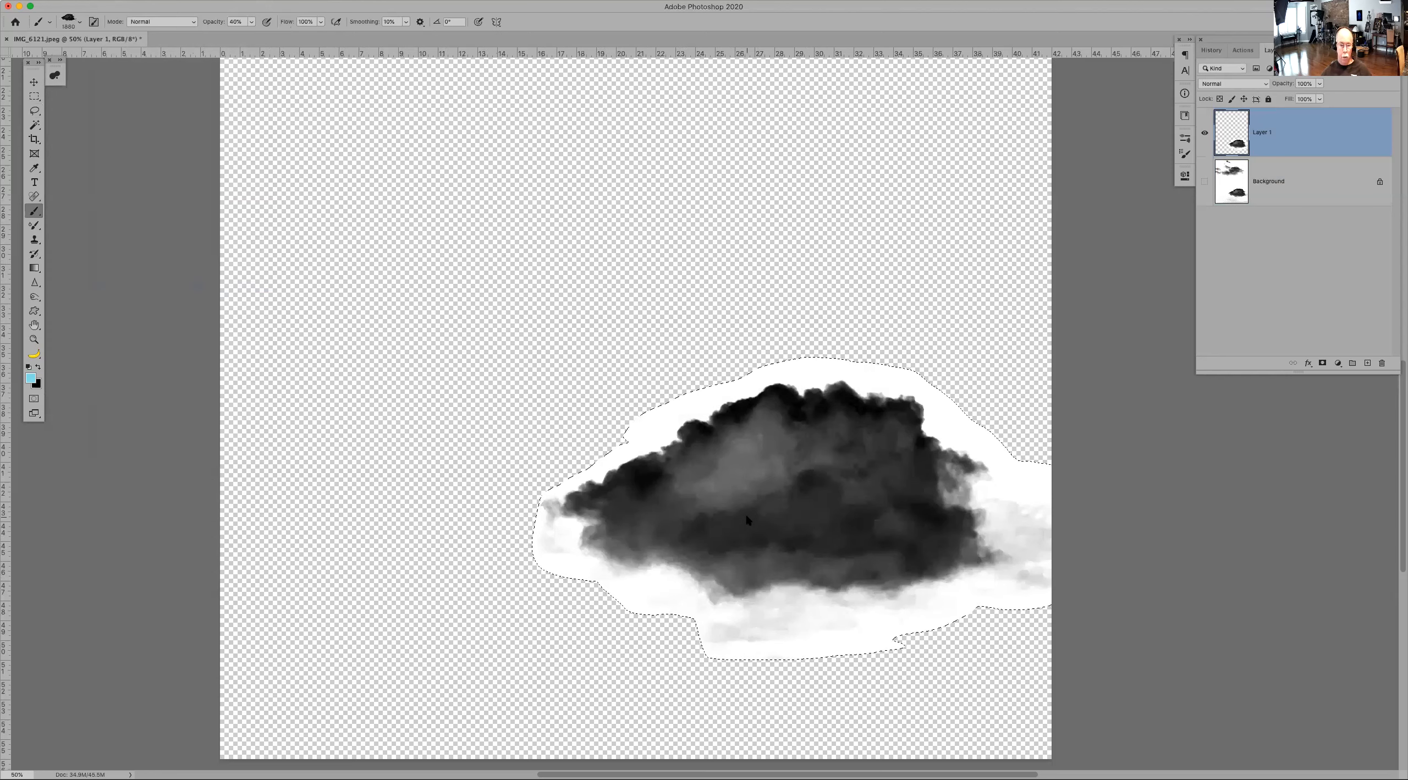
key("super+d")
key("alt+BackSpace")
left_click(31, 378)
left_click(264, 531)
left_click(482, 507)
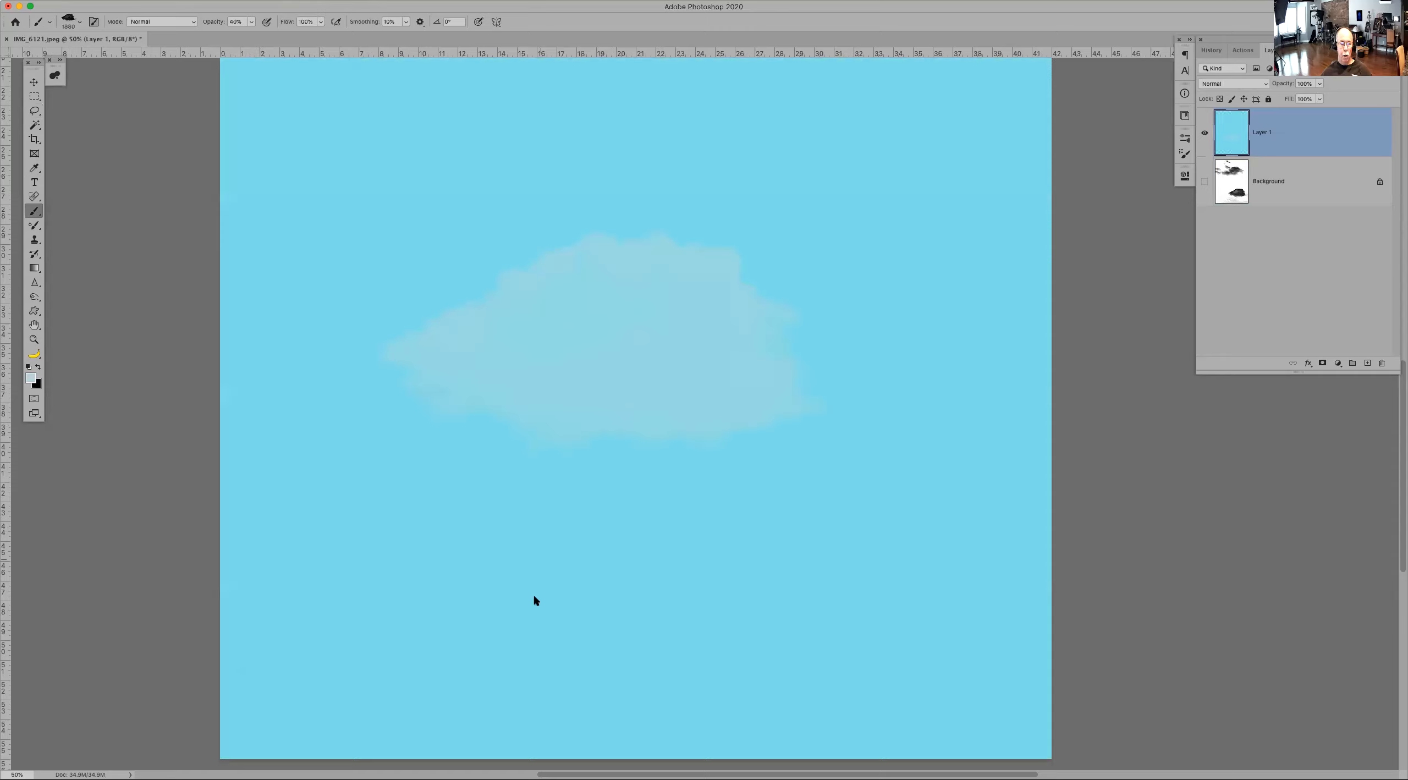
key("super+z")
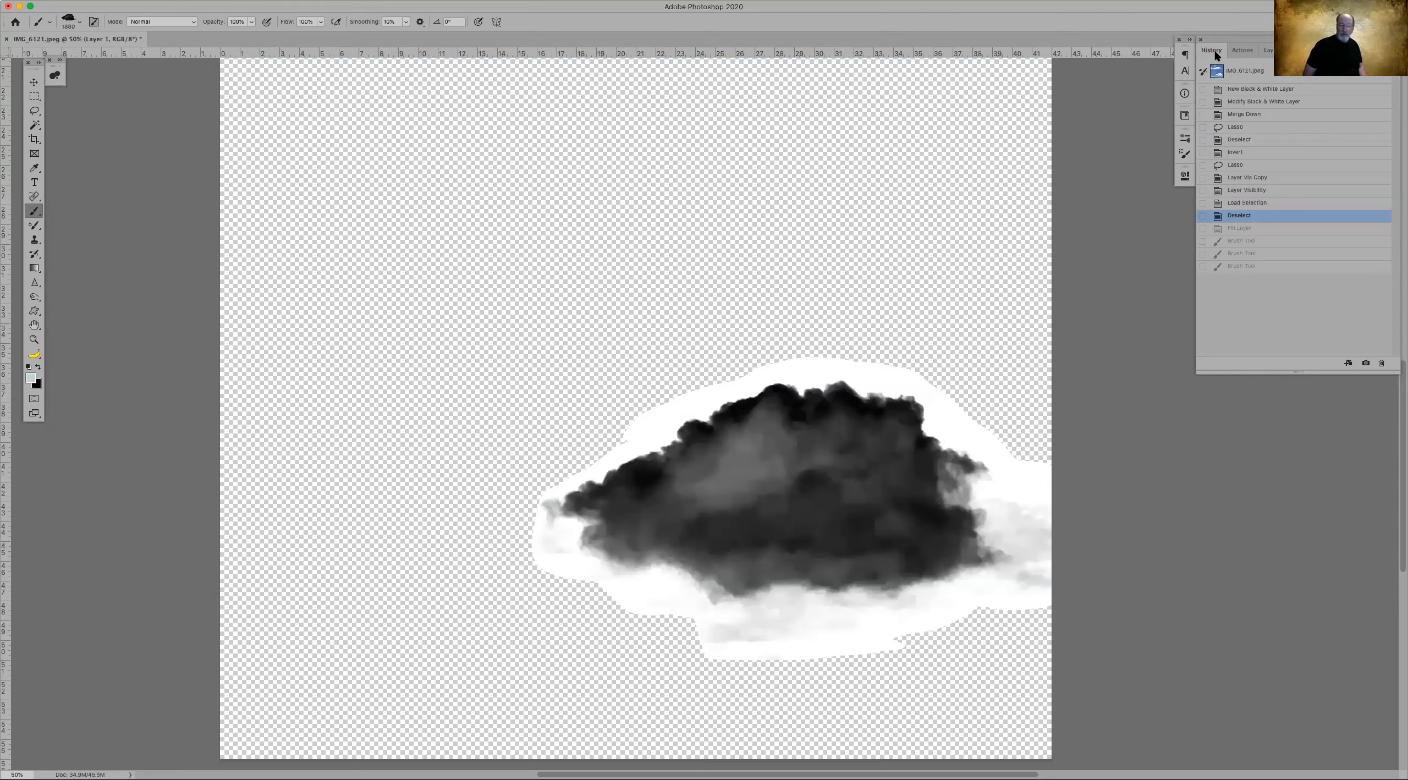
left_click(1256, 230)
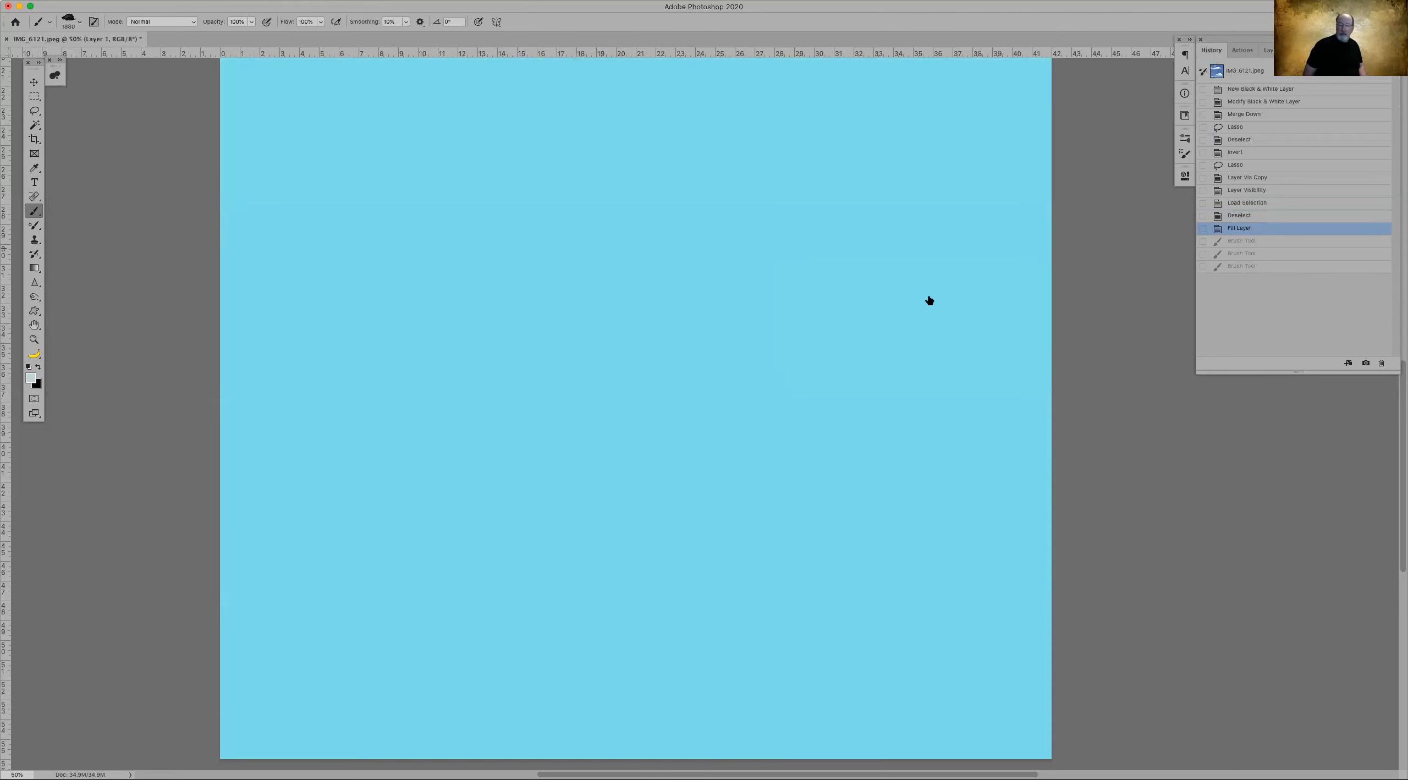
Step: Refill the layer with a paler cyan and reset the colours so white is the foreground
left_click(30, 378)
left_click(292, 514)
left_click(498, 506)
key("alt+BackSpace")
key("d")
key("x")
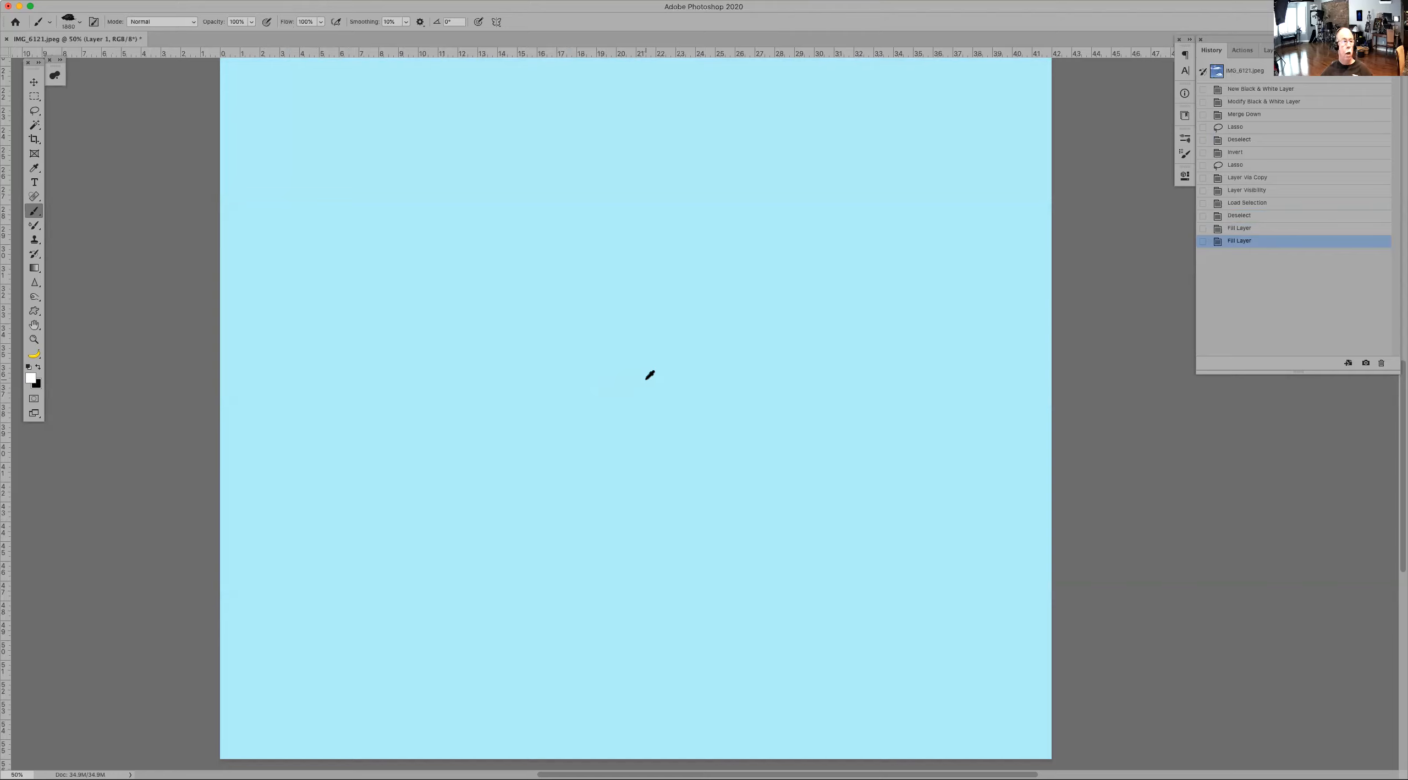
Step: Stamp two white clouds with the brush in Lighten blend mode, then return the brush mode to Normal
left_click(188, 22)
left_click(160, 116)
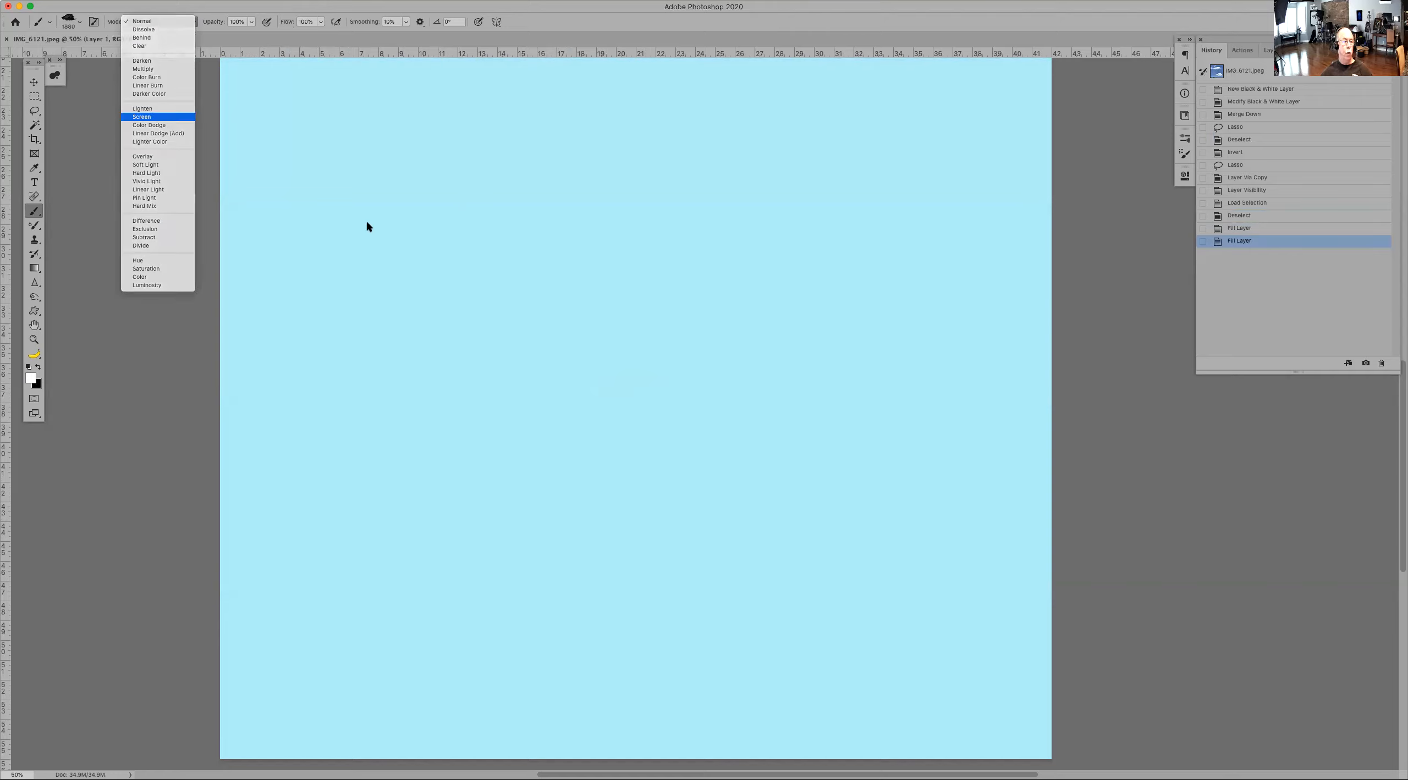
left_click(655, 305)
left_click(464, 519)
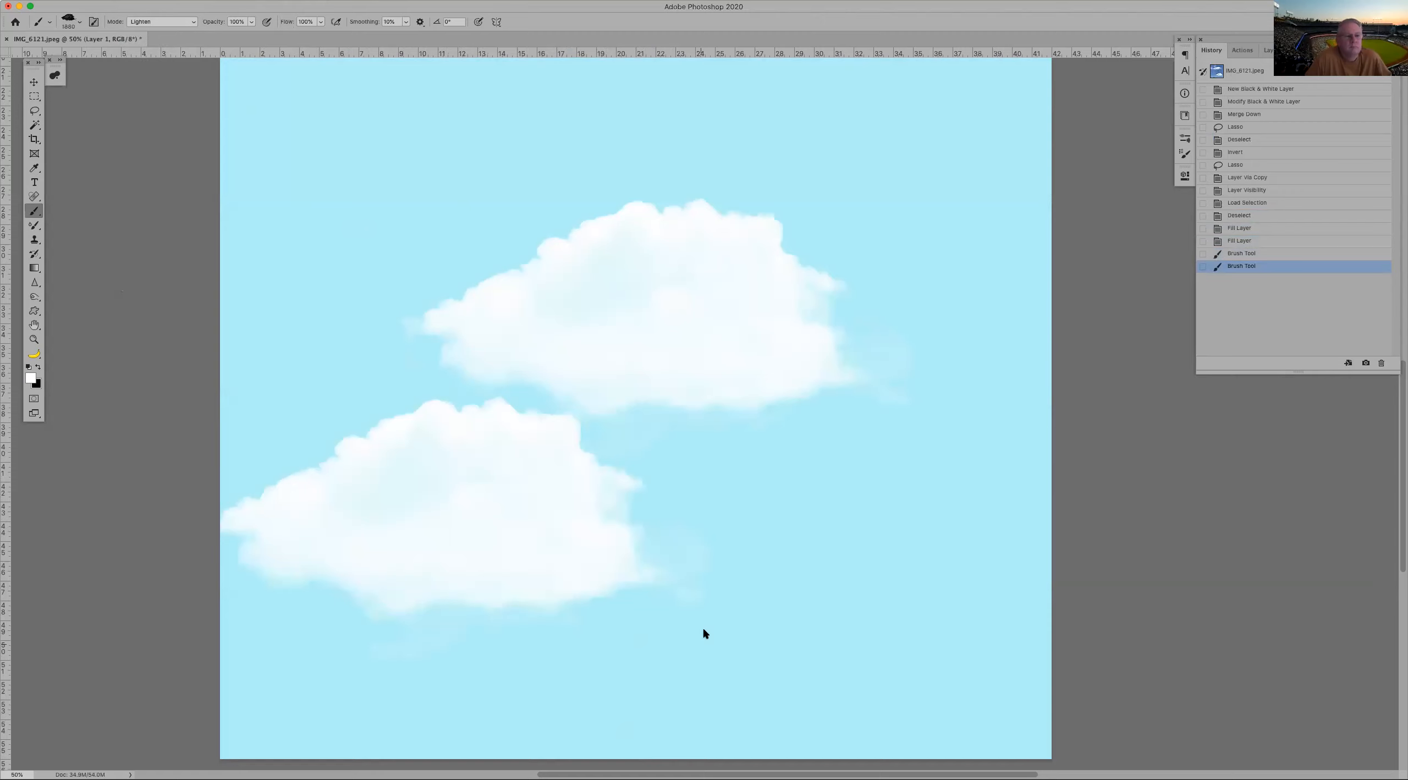
left_click(186, 21)
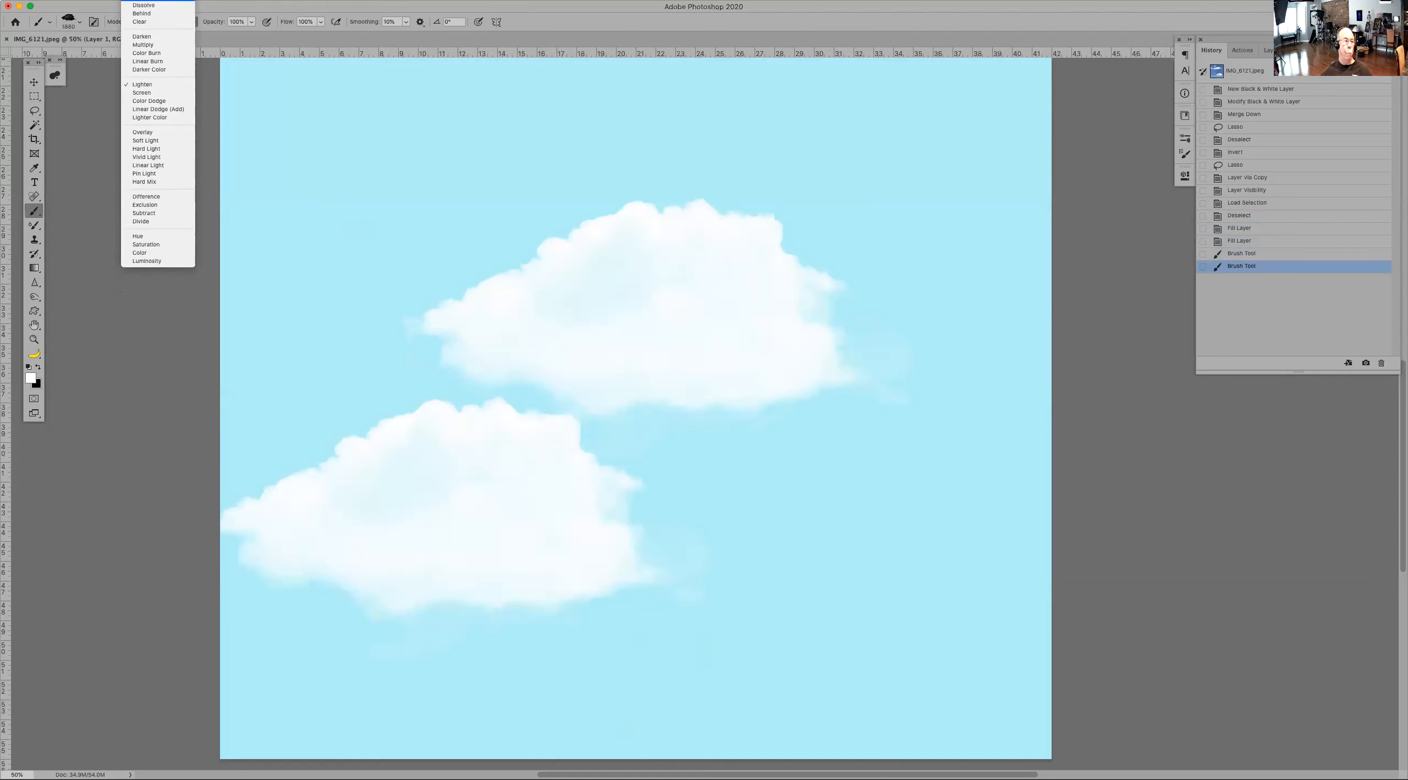
left_click(159, 2)
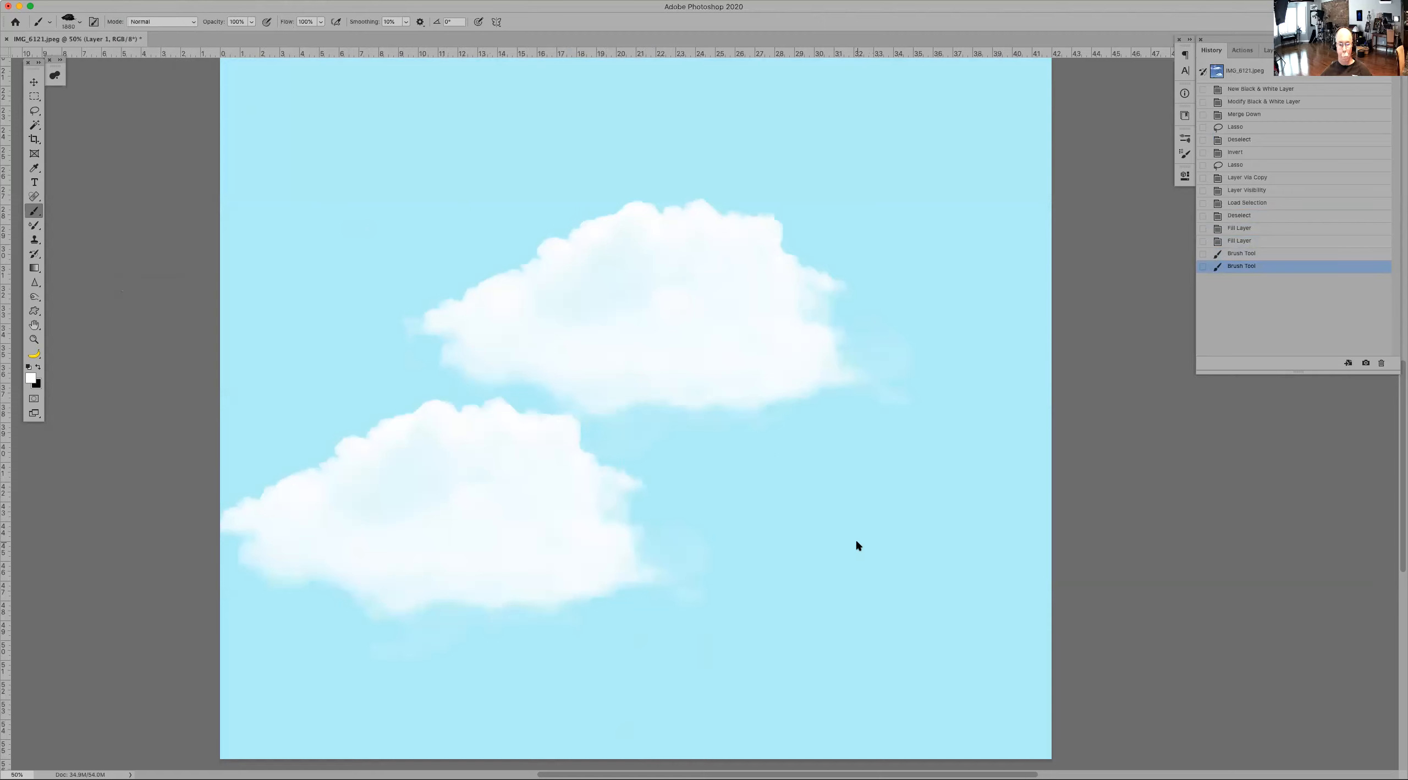
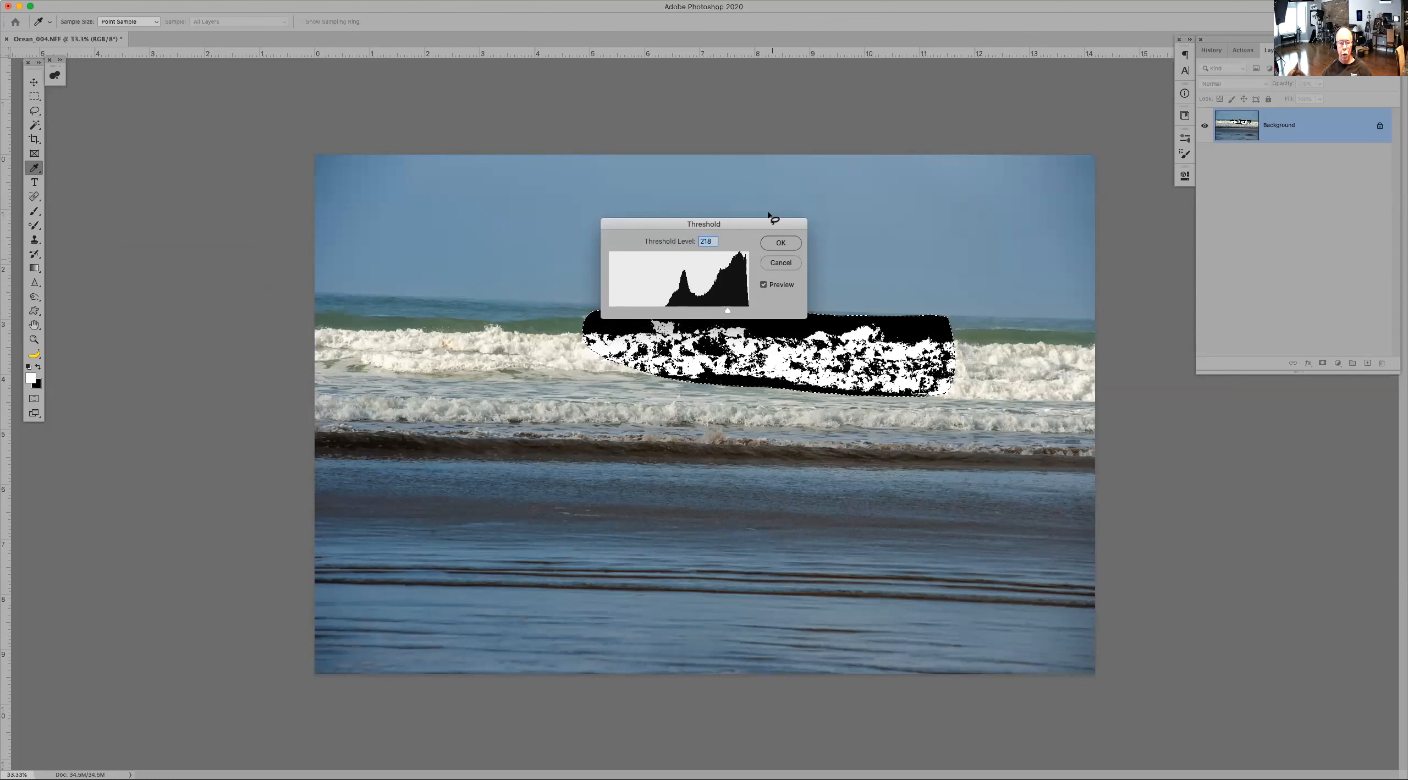
Step: Cancel the Threshold adjustment and convert the selected wave area to black and white, adjusting the Cyans and Blues sliders
key("Escape")
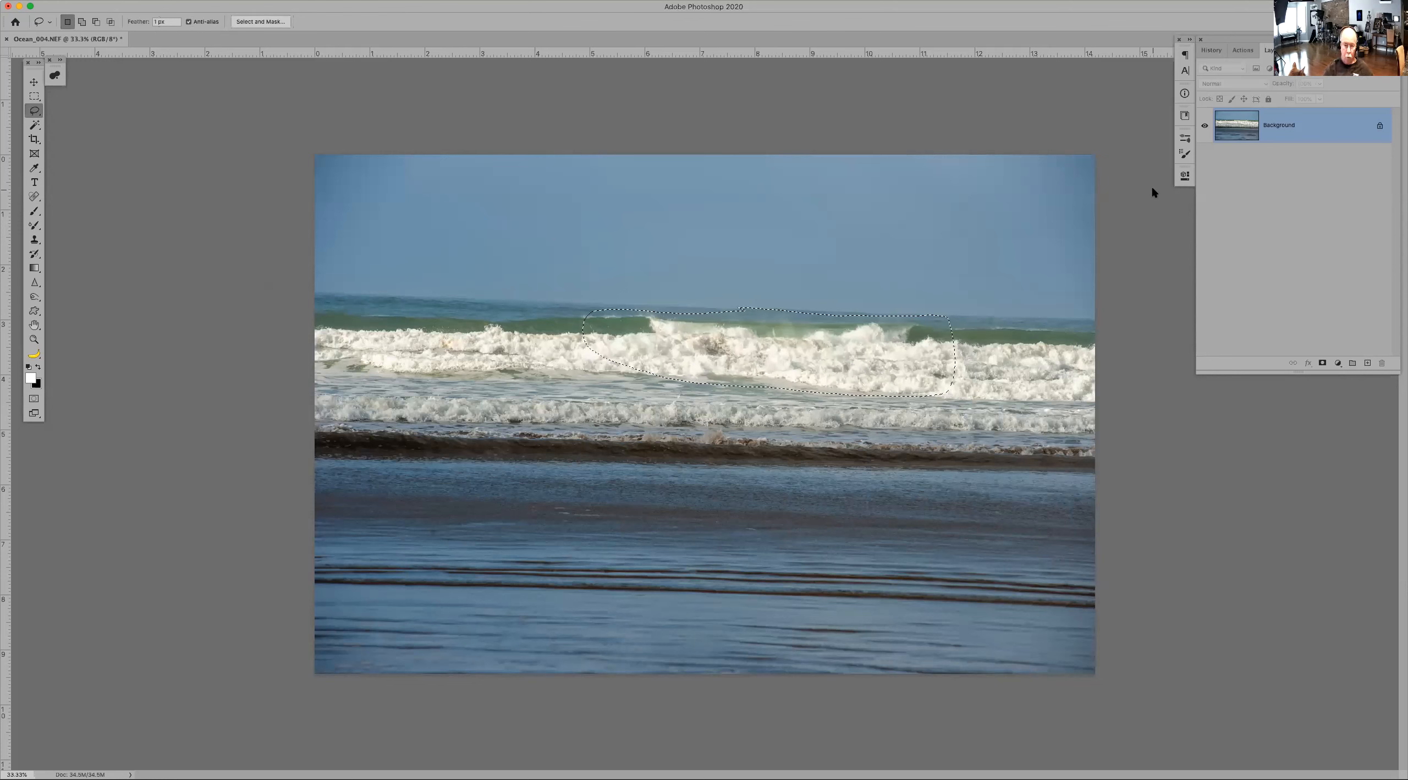
key("alt+shift+super+b")
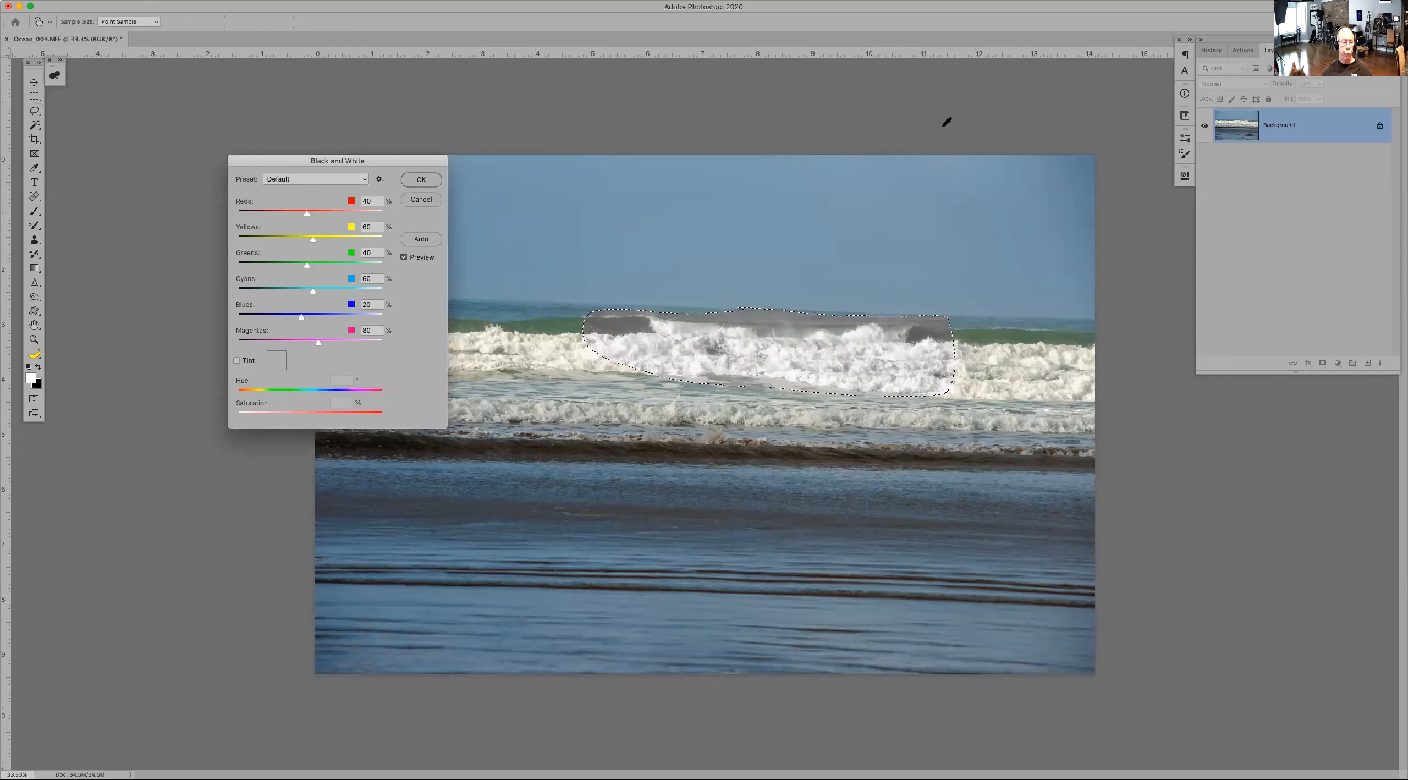
left_click(266, 289)
left_click(266, 317)
left_click(420, 179)
Step: Define a brush preset from the selected wave named Ocean
left_click(91, 1)
left_click(115, 287)
type("Beach")
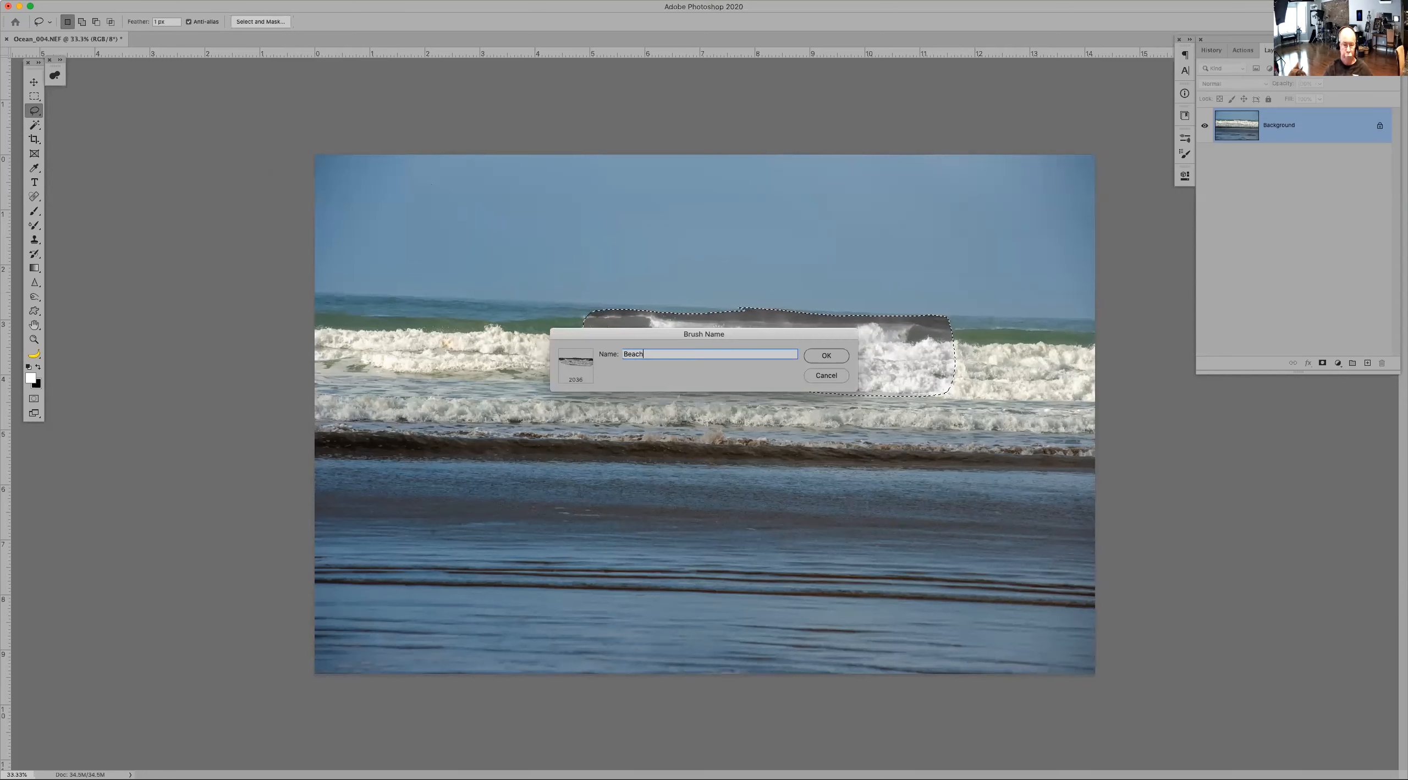
key("BackSpace")
key("BackSpace")
key("BackSpace")
key("BackSpace")
key("BackSpace")
type("Ocean")
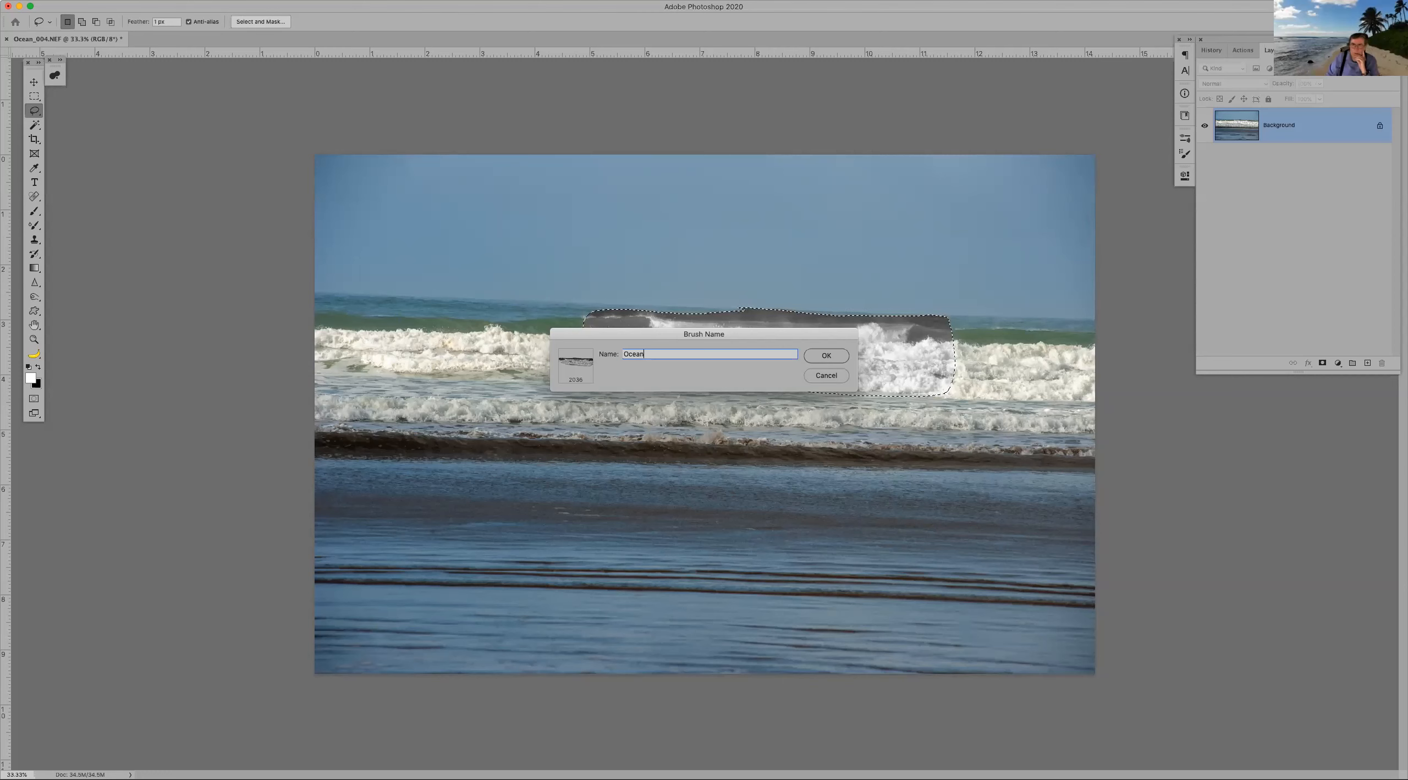
key("Return")
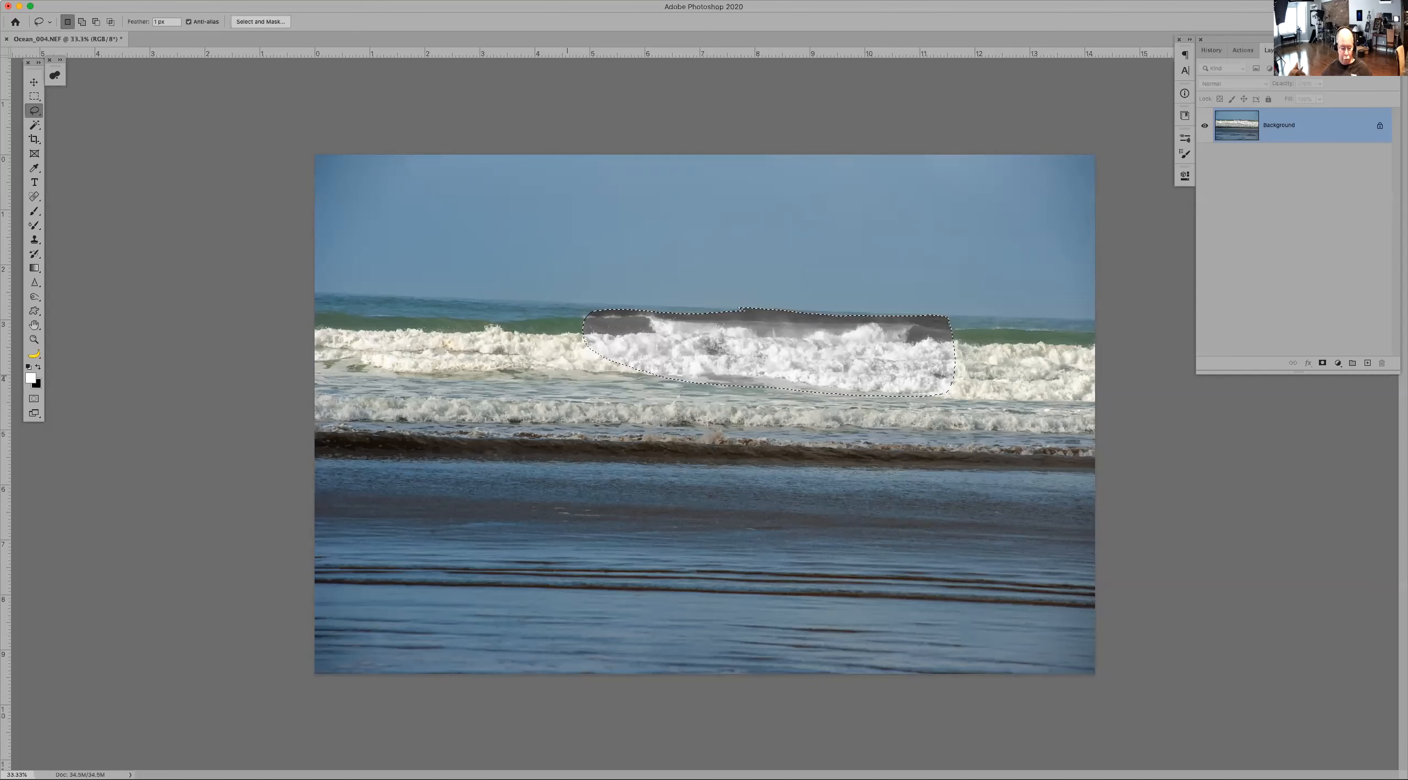
Step: Invert the wave selection's tones, deselect, and switch to the Brush tool
key("super+i")
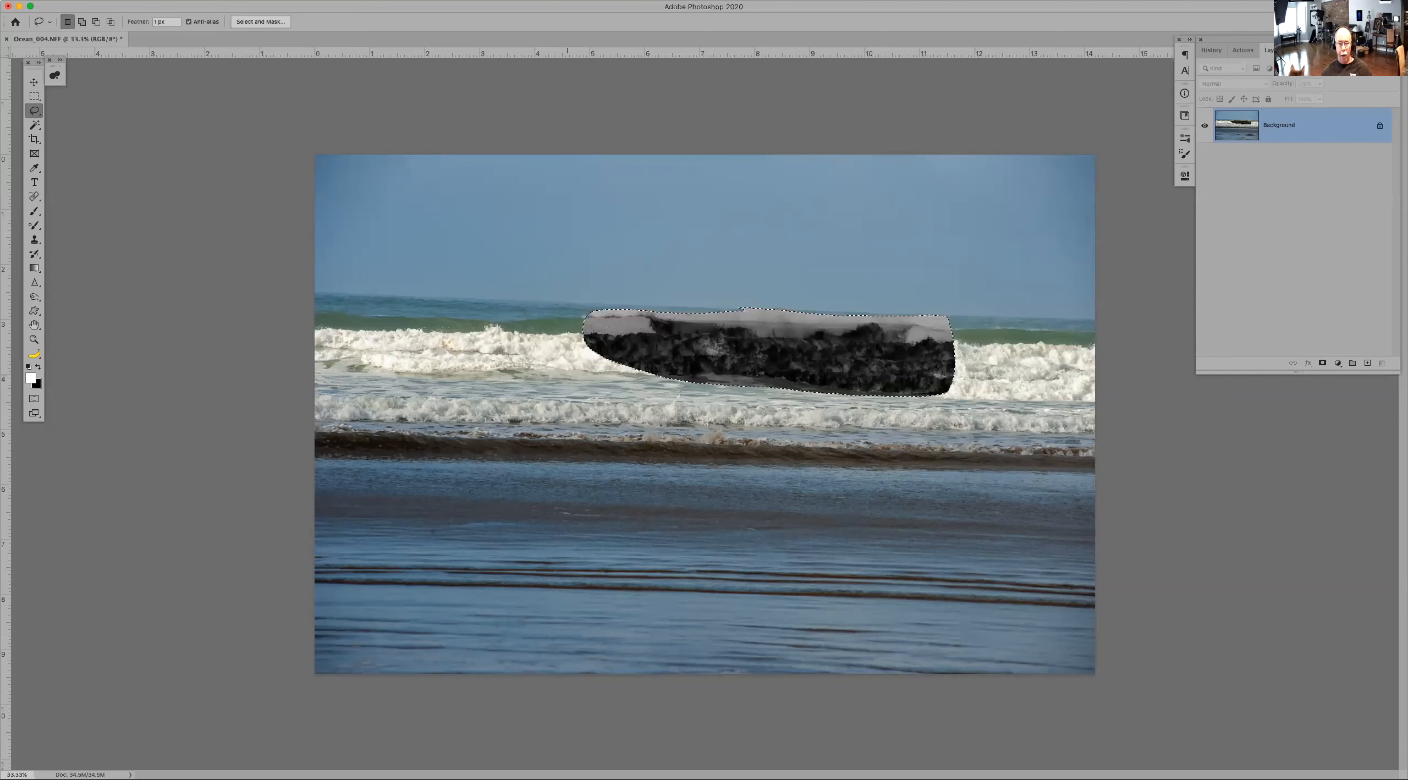
key("super+d")
key("b")
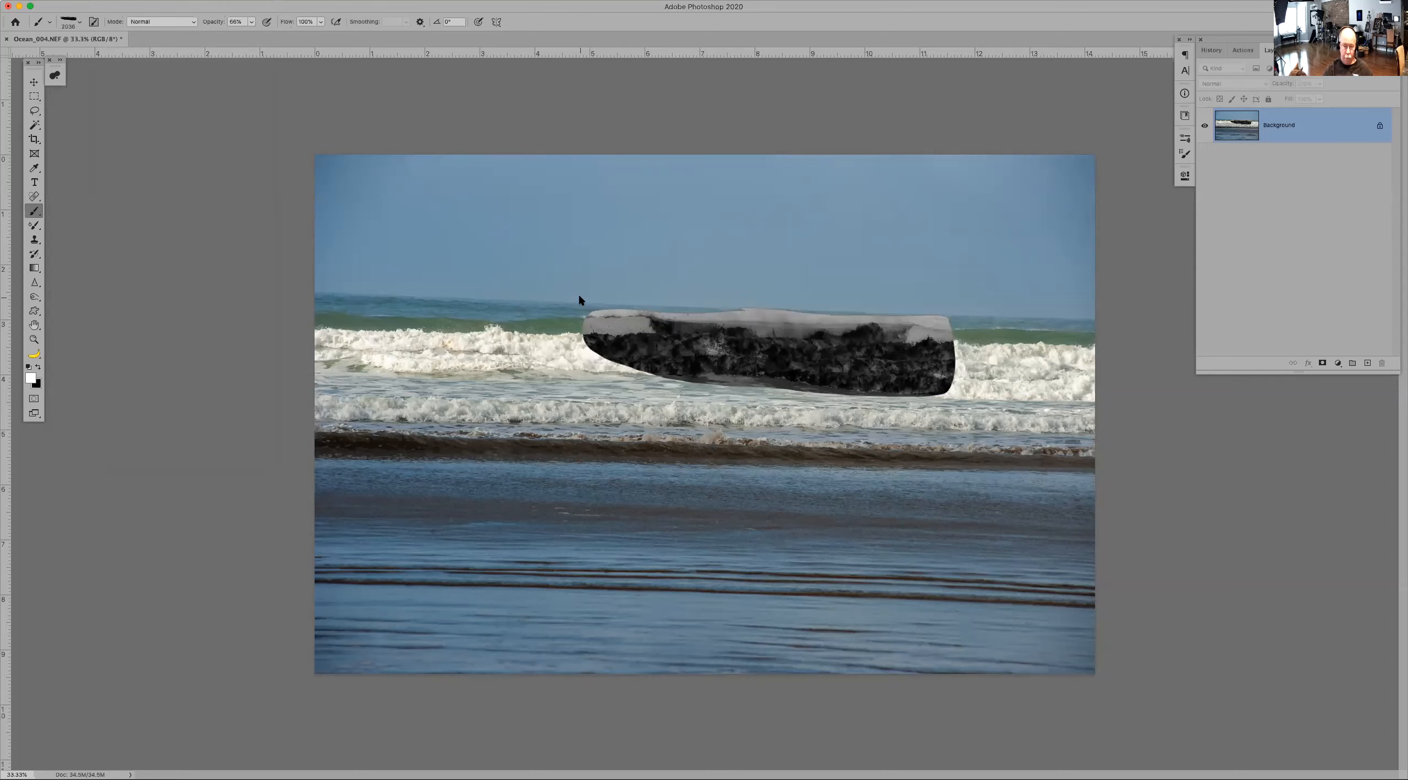
Step: Fill the canvas with white and stamp the Ocean brush once in black near the centre
key("alt+BackSpace")
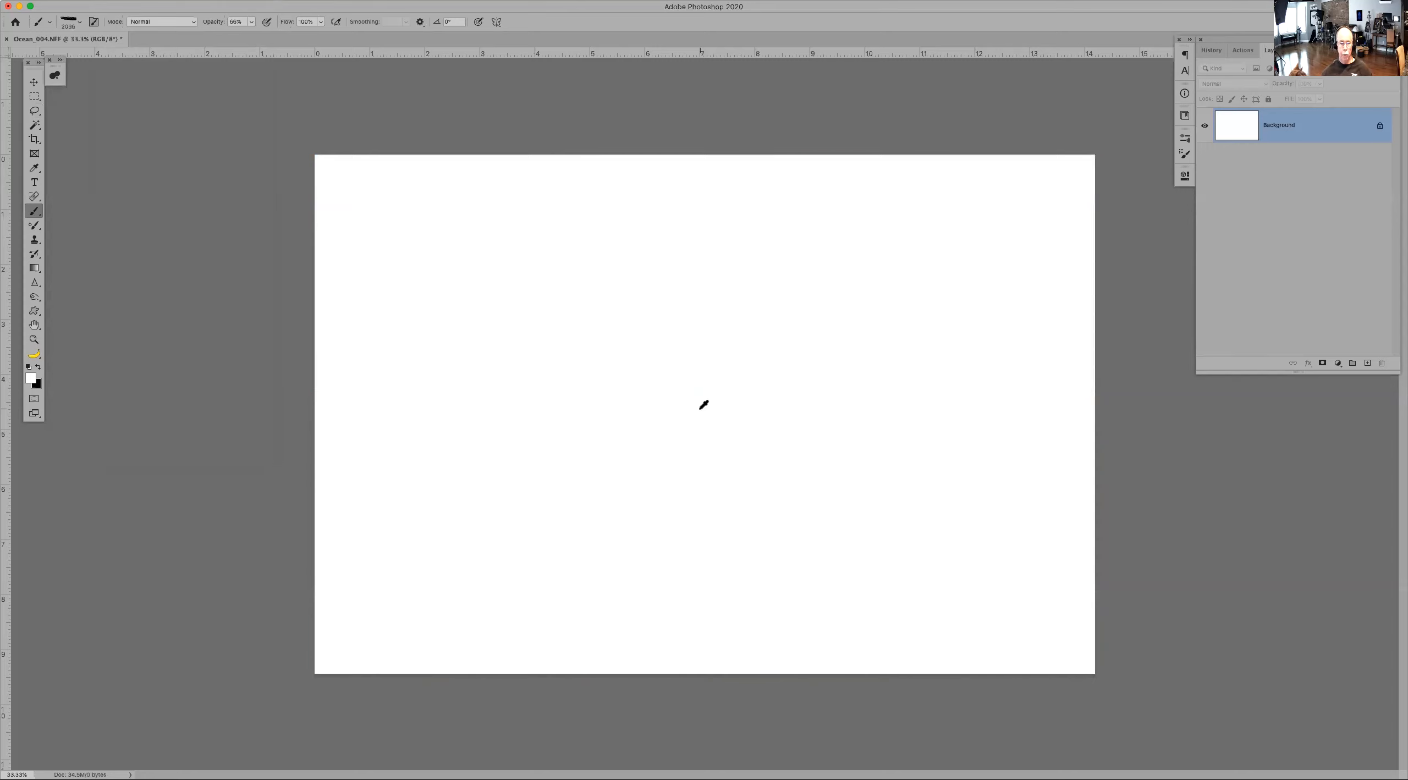
key("x")
left_click(700, 409)
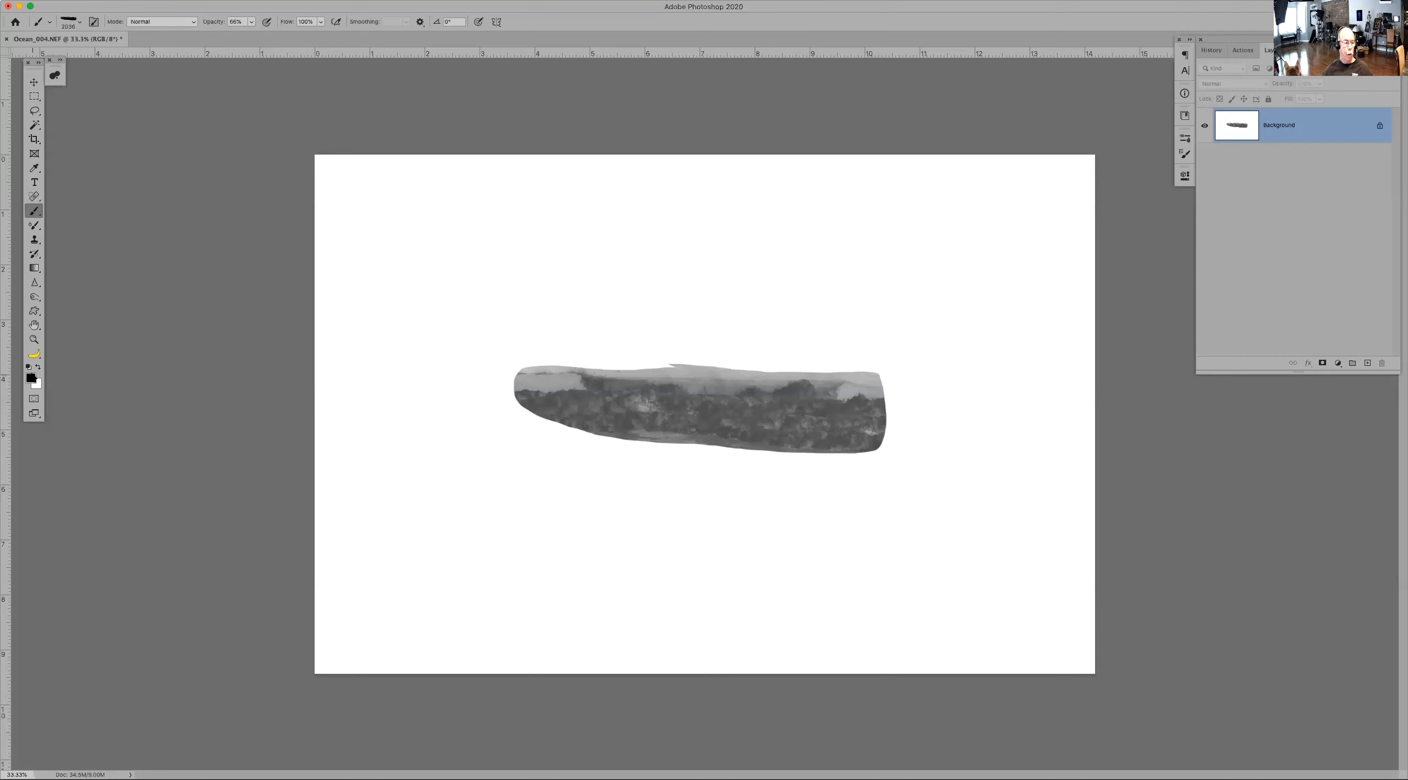
Step: Set the foreground colour to green #609867 and stamp the Ocean brush above the gray stamp
left_click(31, 378)
left_click(401, 601)
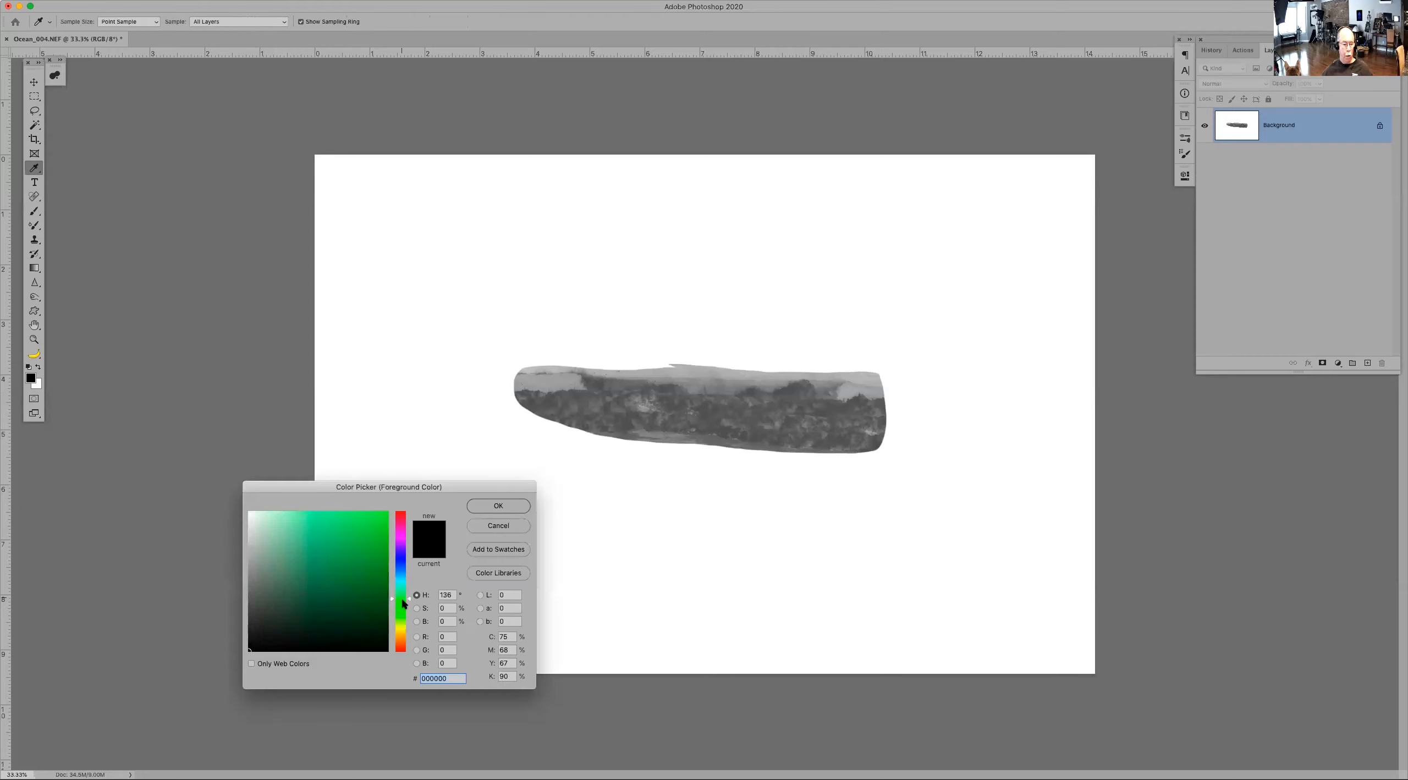
left_click(299, 568)
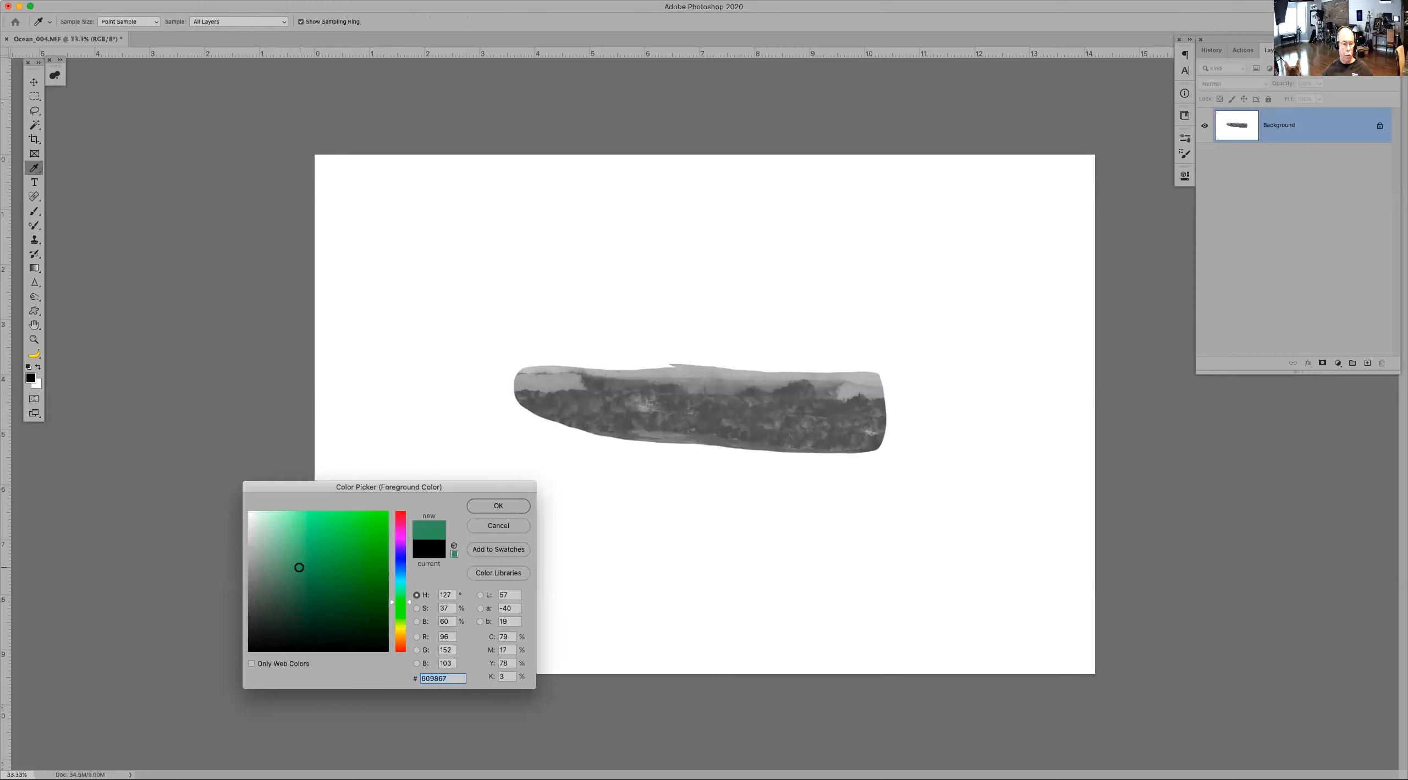
left_click(495, 504)
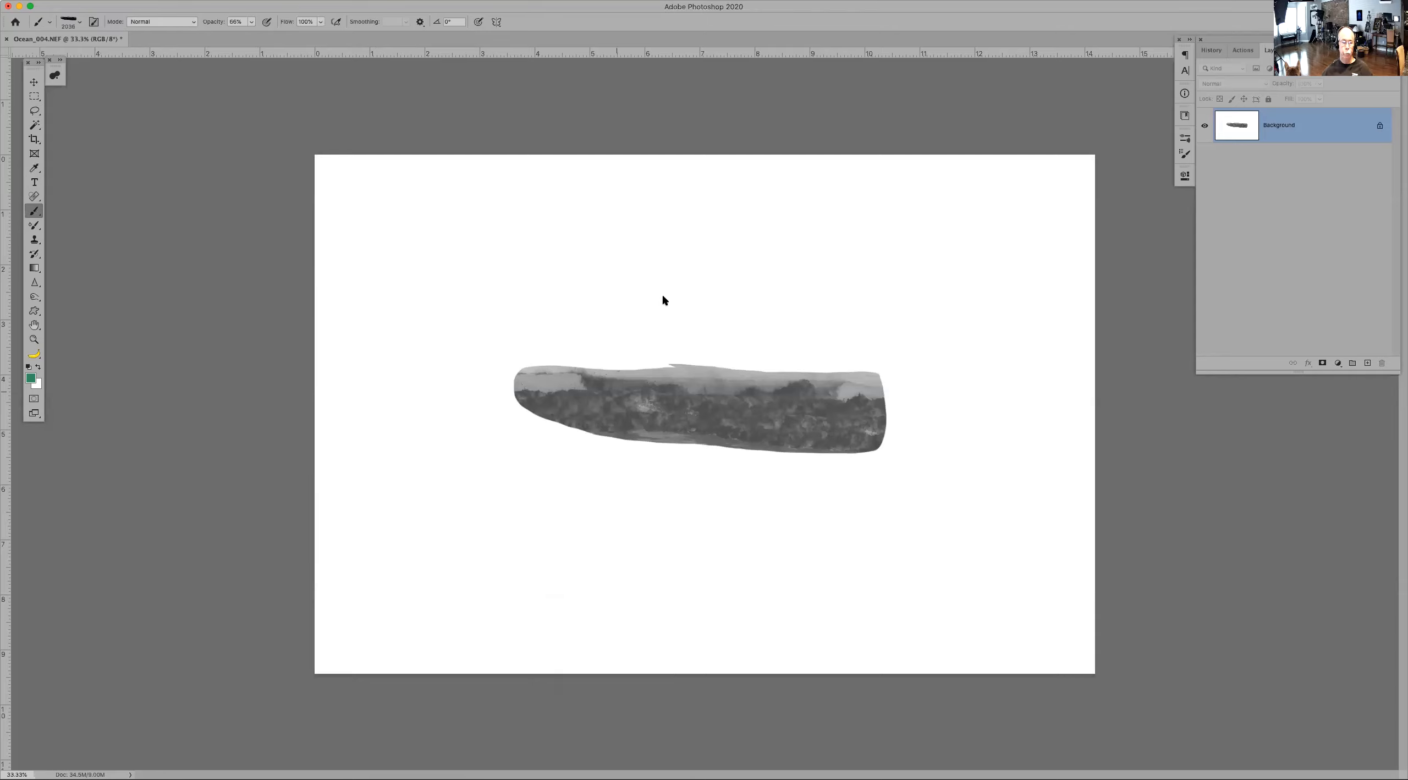
left_click(692, 288)
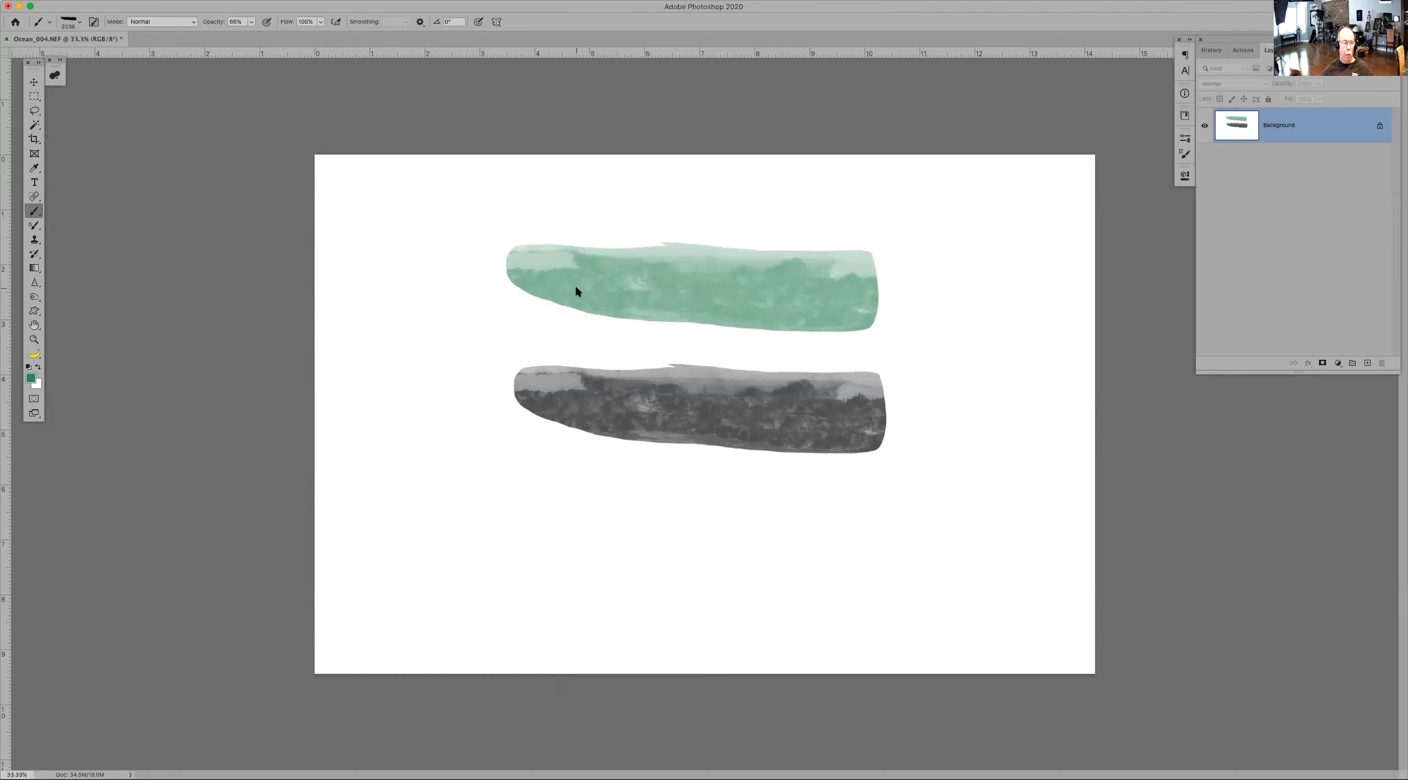
Step: Browse the brush preset folders in the brush picker, expanding and scrolling through several groups
left_click(70, 23)
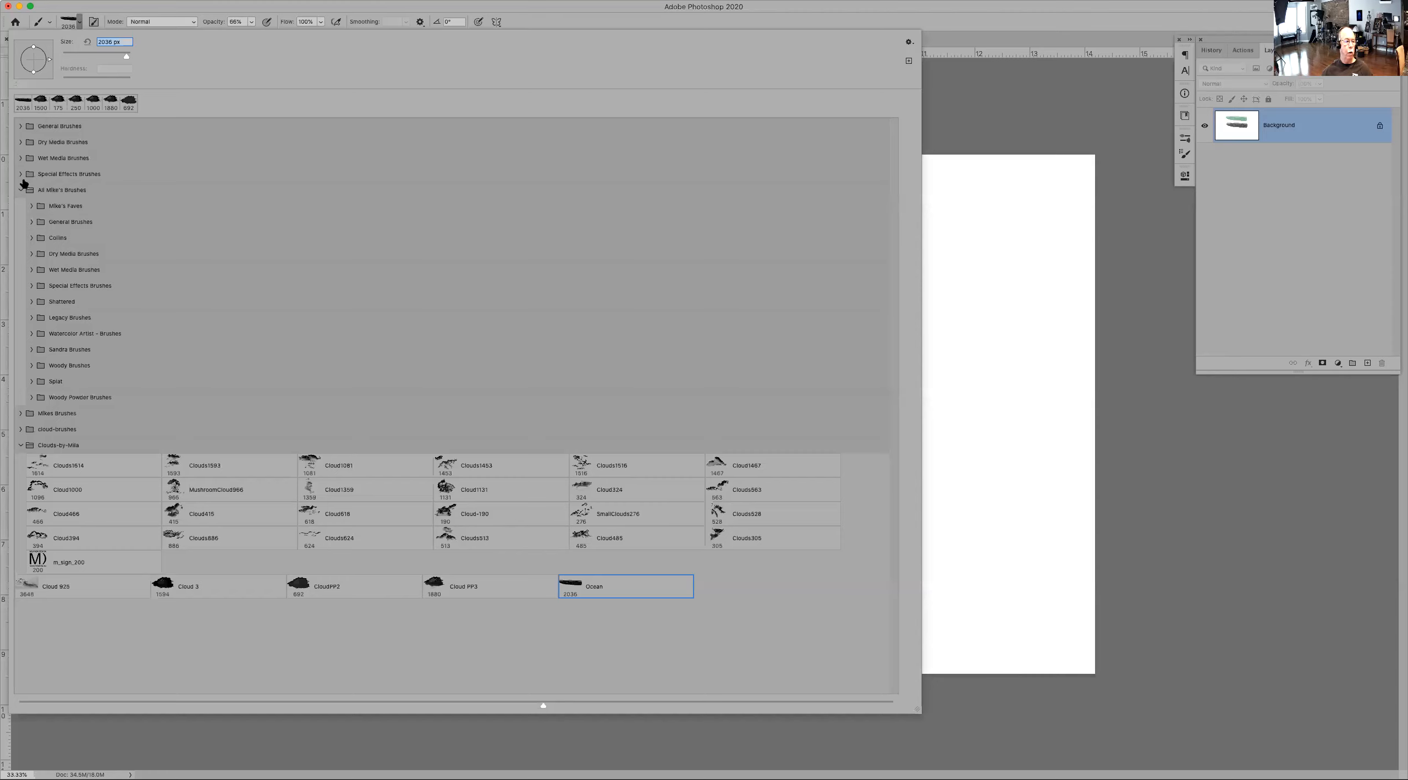
left_click(31, 205)
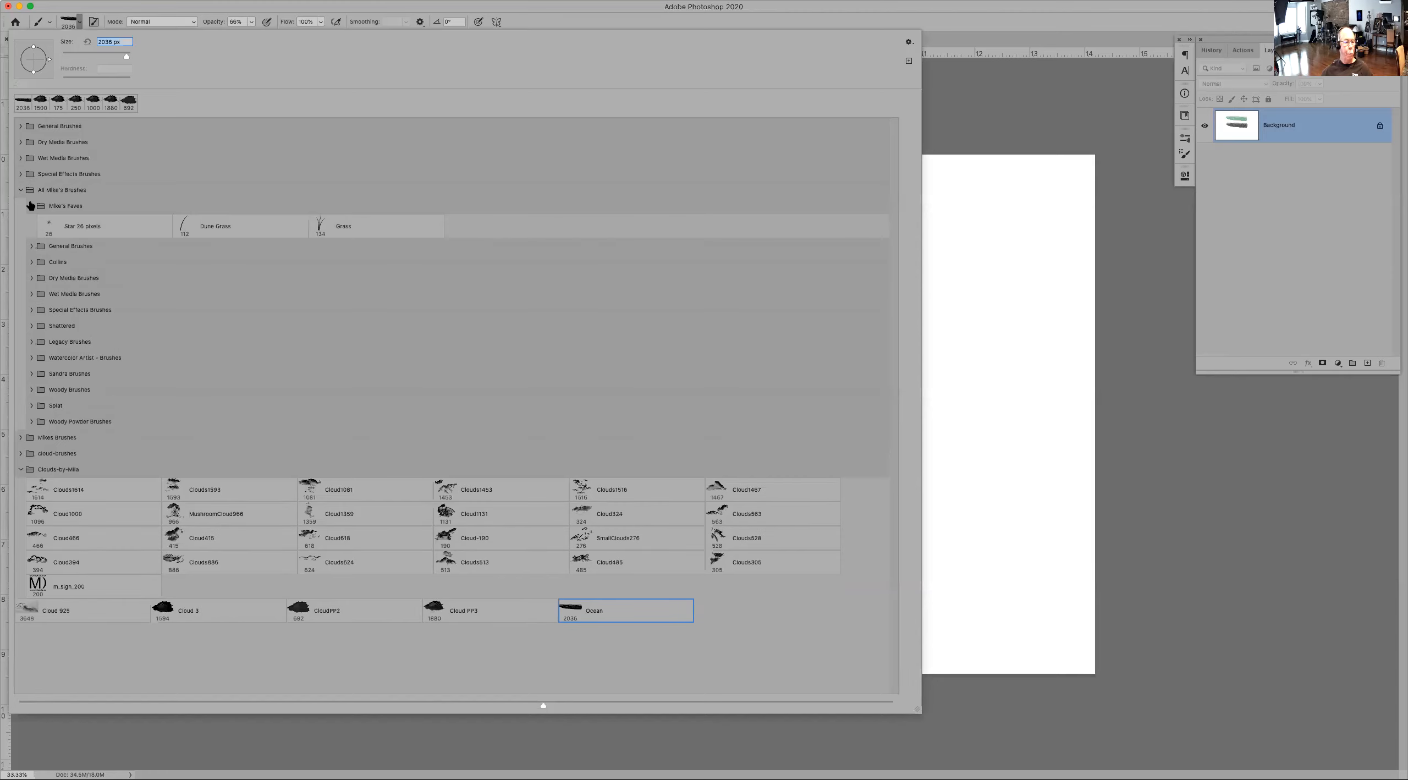
left_click(32, 245)
left_click(33, 242)
left_click(31, 206)
left_click(62, 190)
left_click(32, 365)
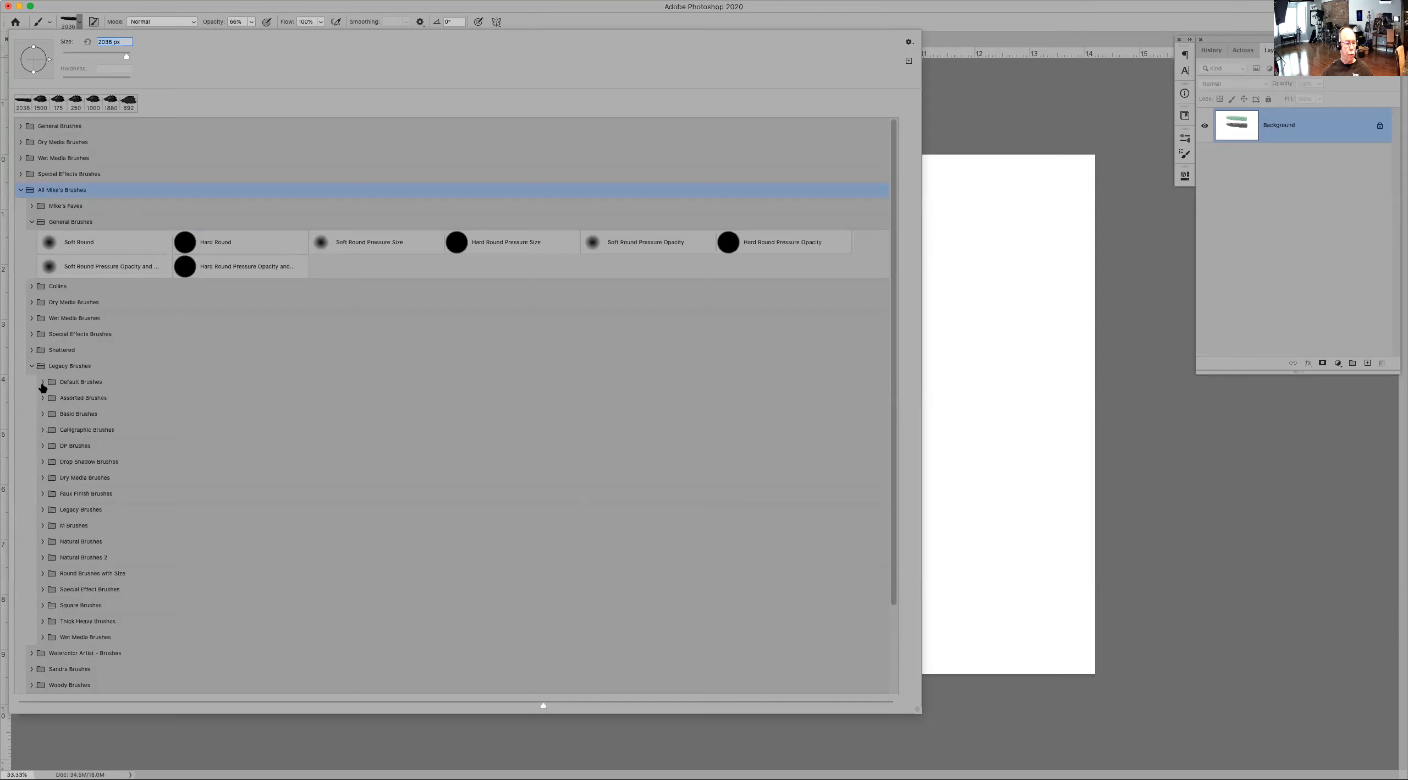
left_click(77, 527)
left_click(44, 526)
scroll(332, 479, "down", 1)
scroll(334, 480, "down", 5)
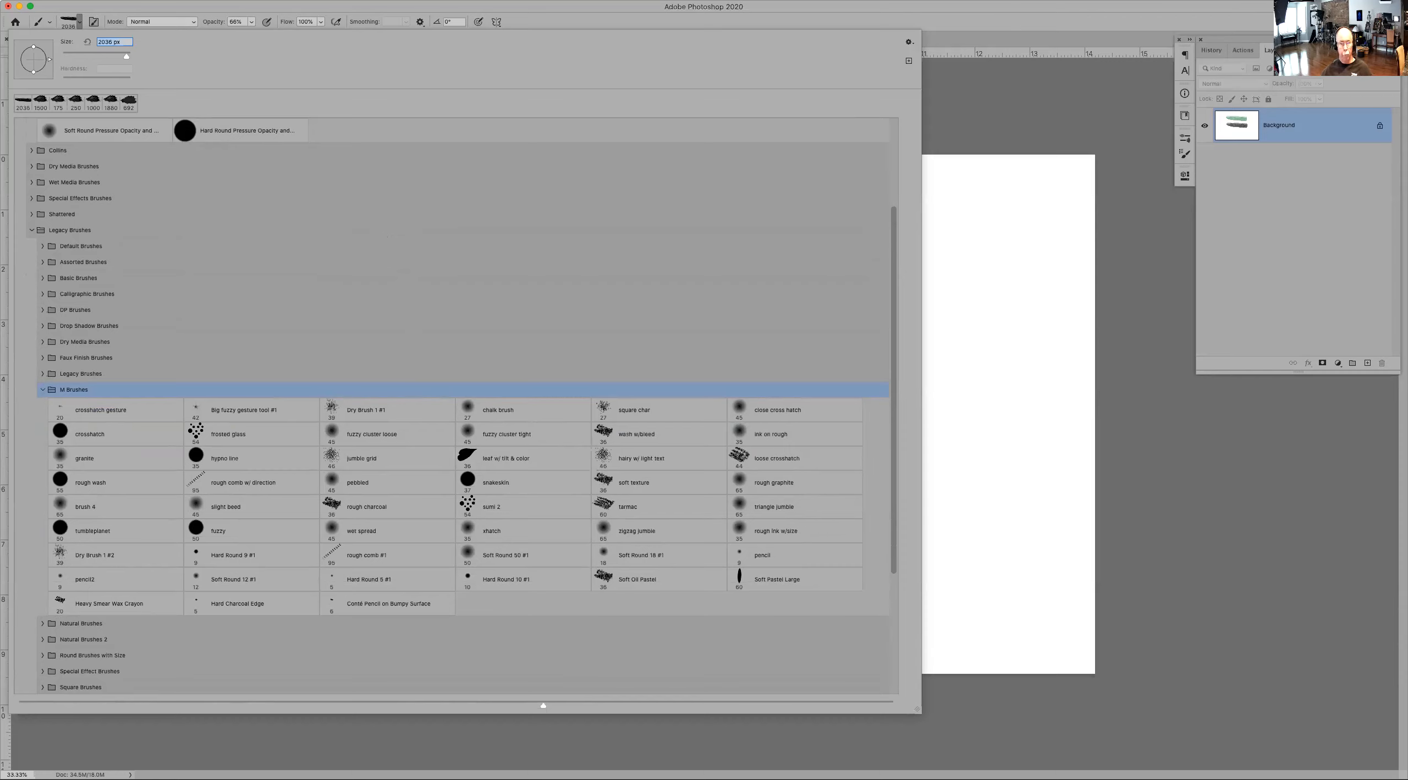
left_click(1016, 25)
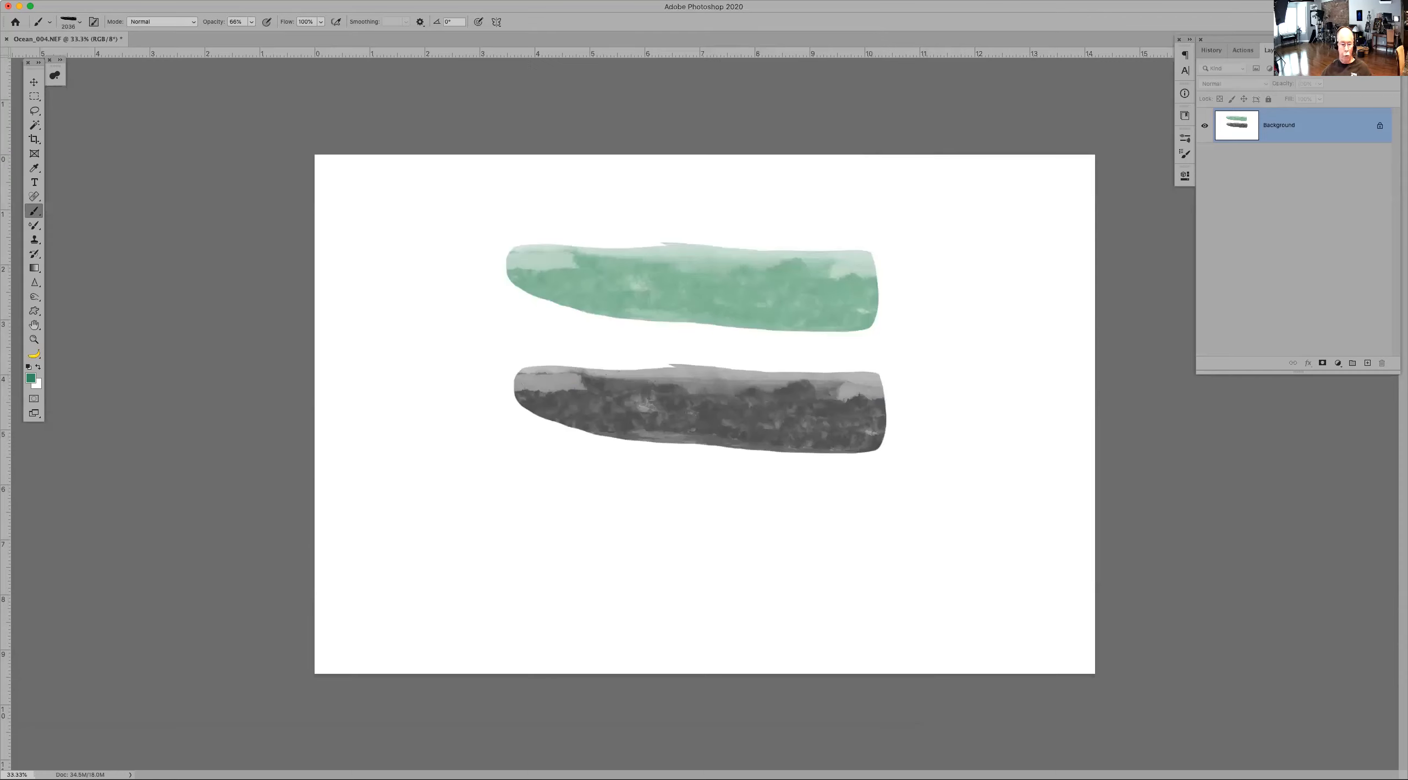
Step: Open the baseball-on-grass photo as a new document
key("Tab")
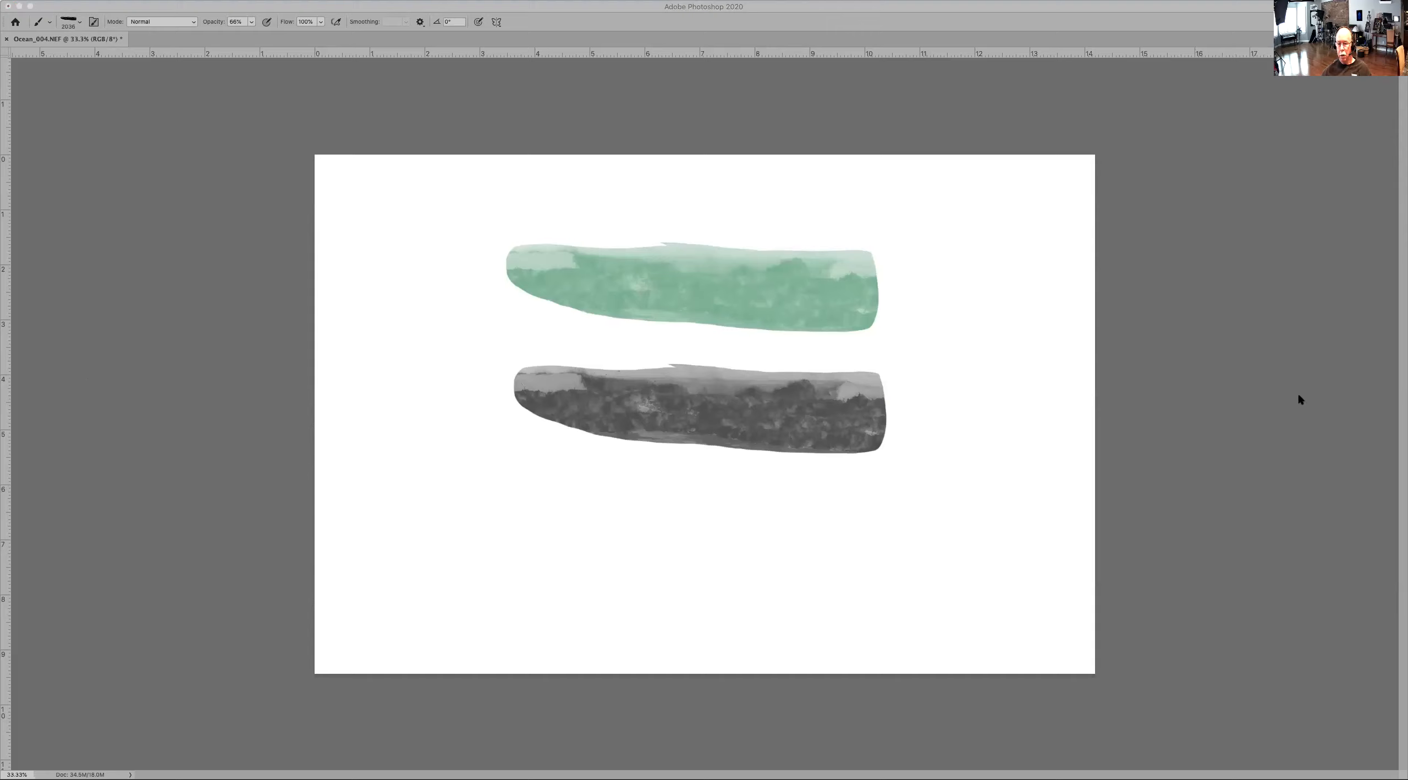
double_click(1280, 199)
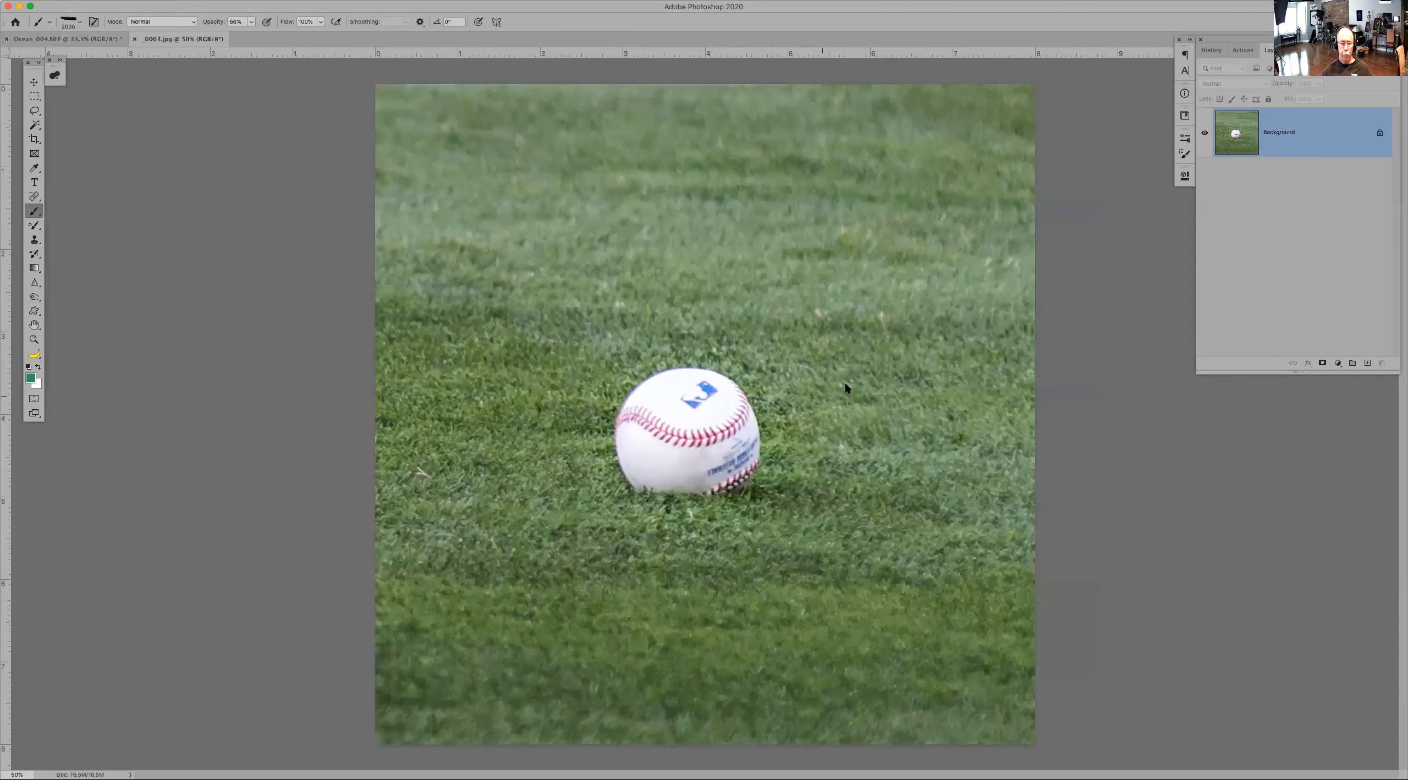
Step: Select the baseball with the Object Selection tool
key("w")
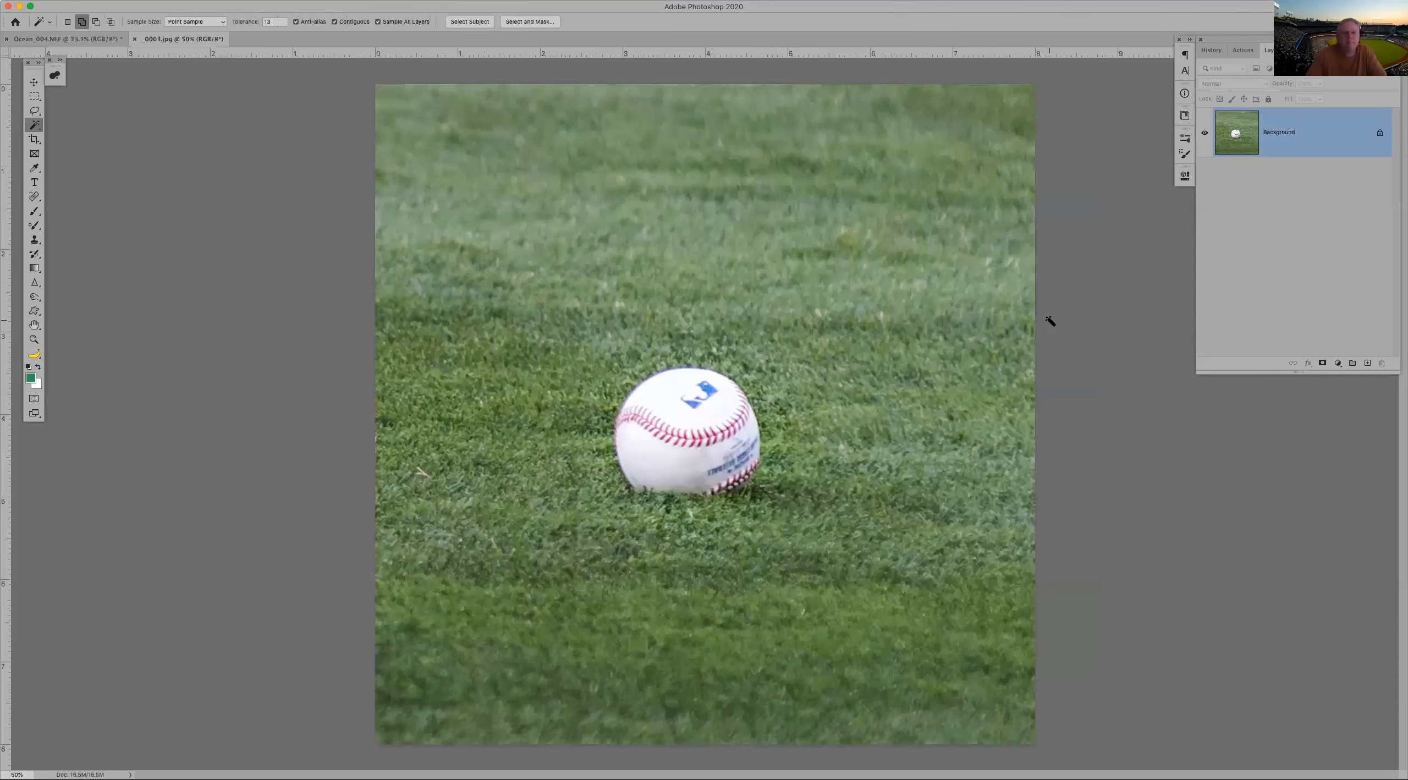
left_click(34, 124)
left_click(83, 126)
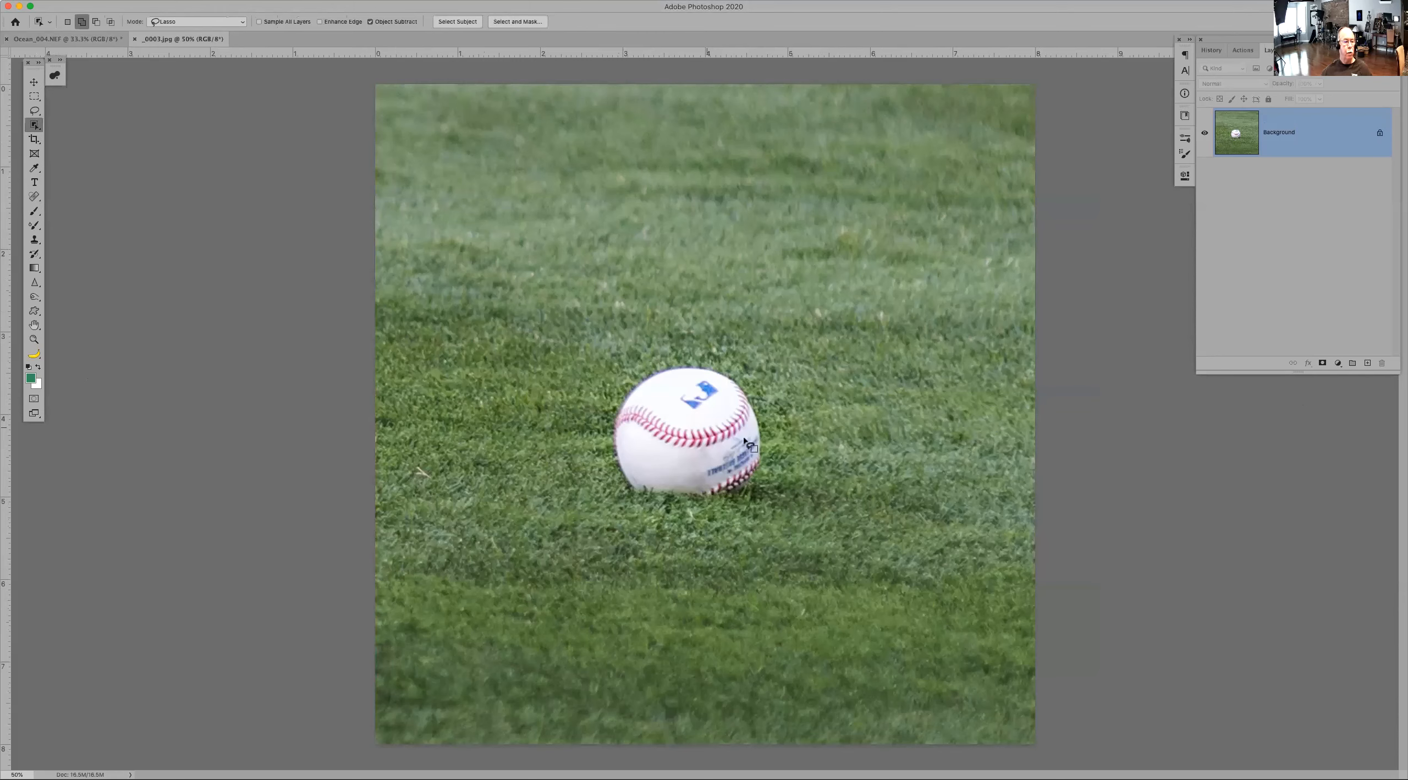
mouse_move(626, 367)
left_mouse_down()
mouse_move(595, 441)
mouse_move(606, 489)
mouse_move(646, 518)
mouse_move(701, 527)
mouse_move(774, 504)
mouse_move(788, 426)
mouse_move(764, 386)
mouse_move(668, 358)
left_mouse_up()
Step: Copy the baseball to a new layer, invert its tones, and hide the background layer
key("super+j")
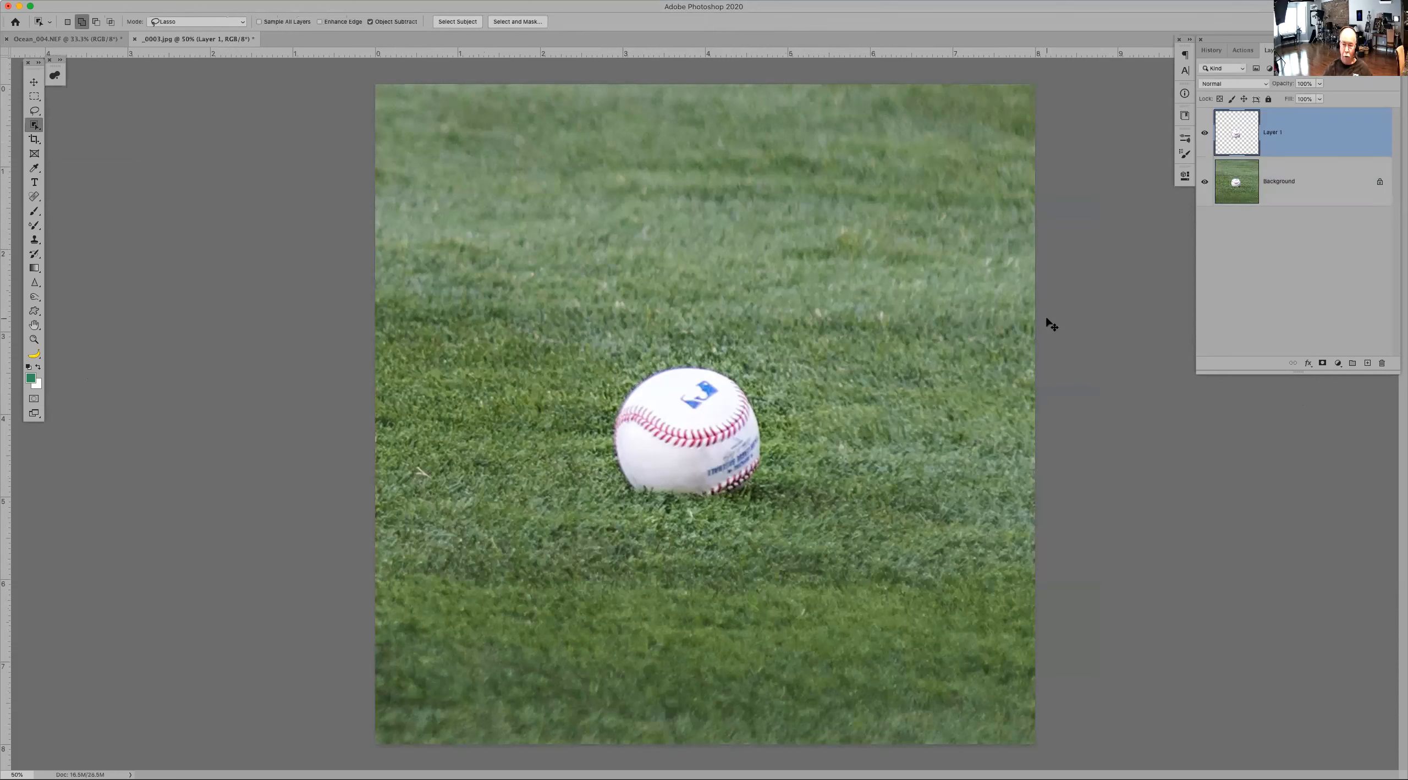
key("super+i")
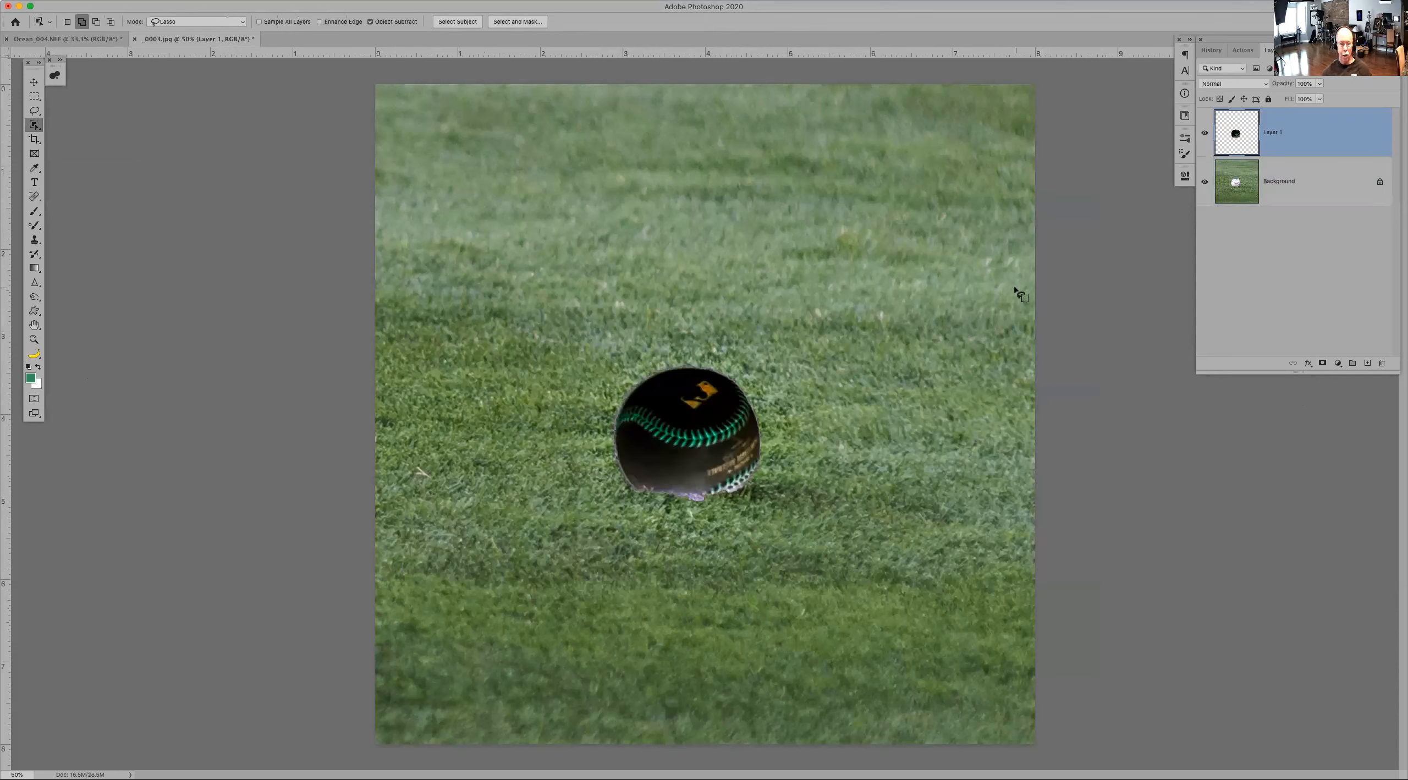
left_click(1204, 181)
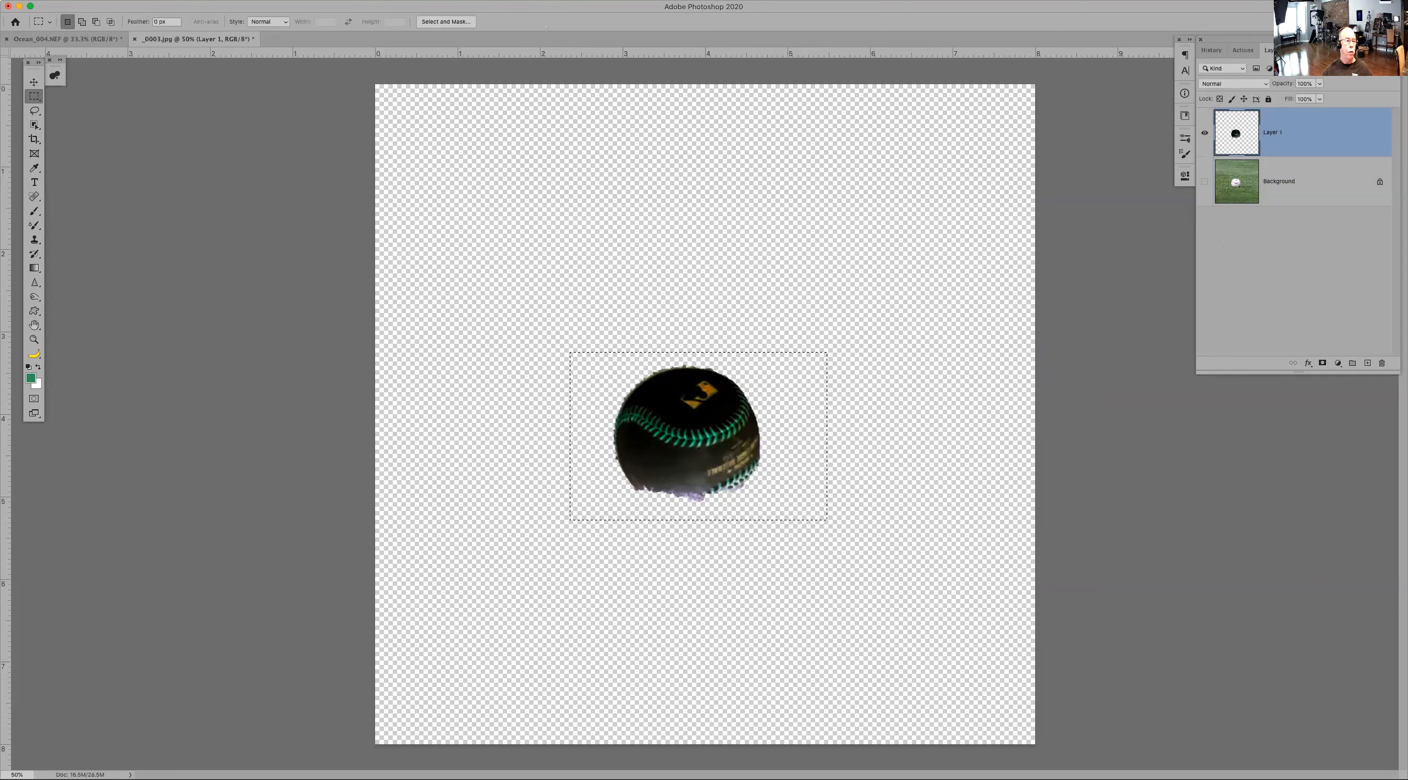
Step: Define a brush preset from the inverted baseball layer and deselect
left_click(113, 0)
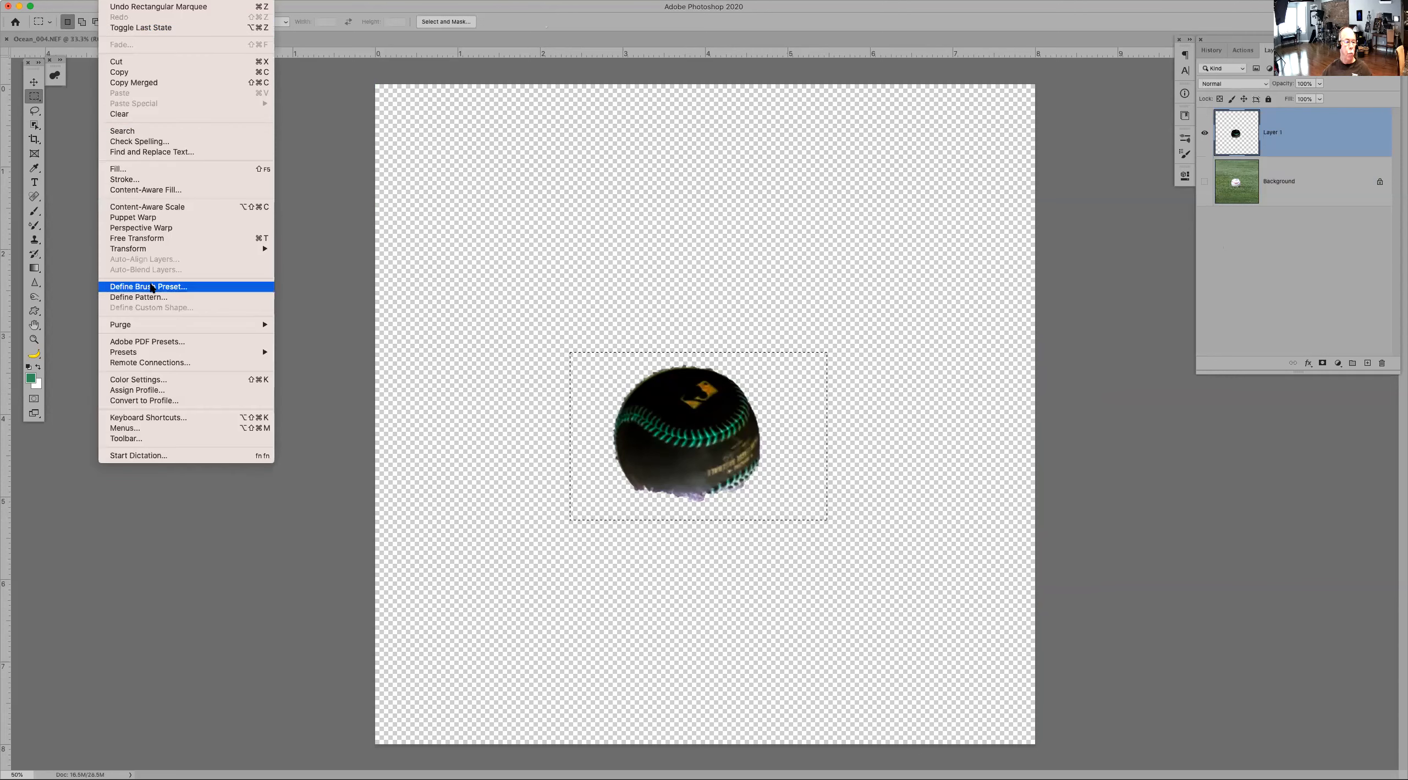
left_click(152, 286)
left_click(801, 261)
key("super+d")
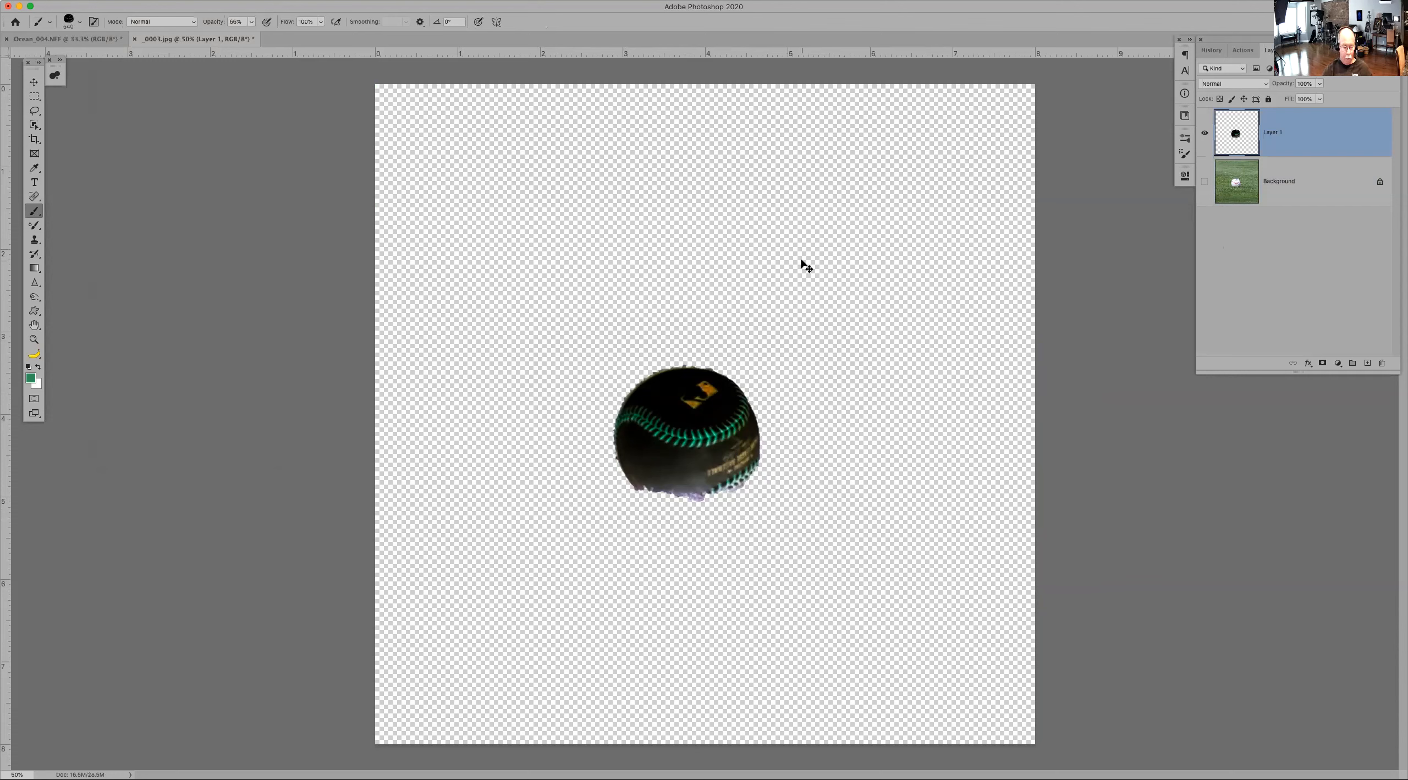
Step: Fill the layer with green and stamp the new baseball brush in white at the centre
key("alt+BackSpace")
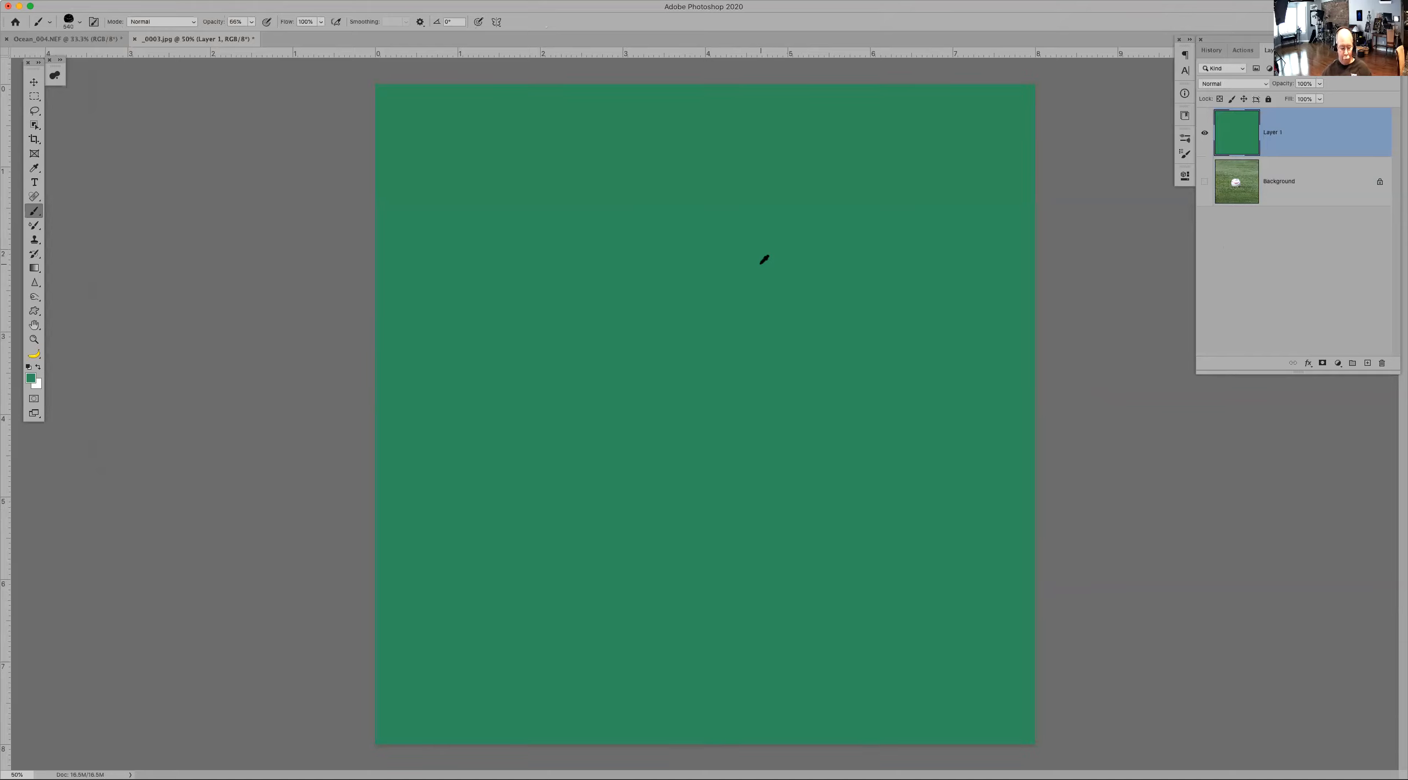
key("x")
left_click(713, 362)
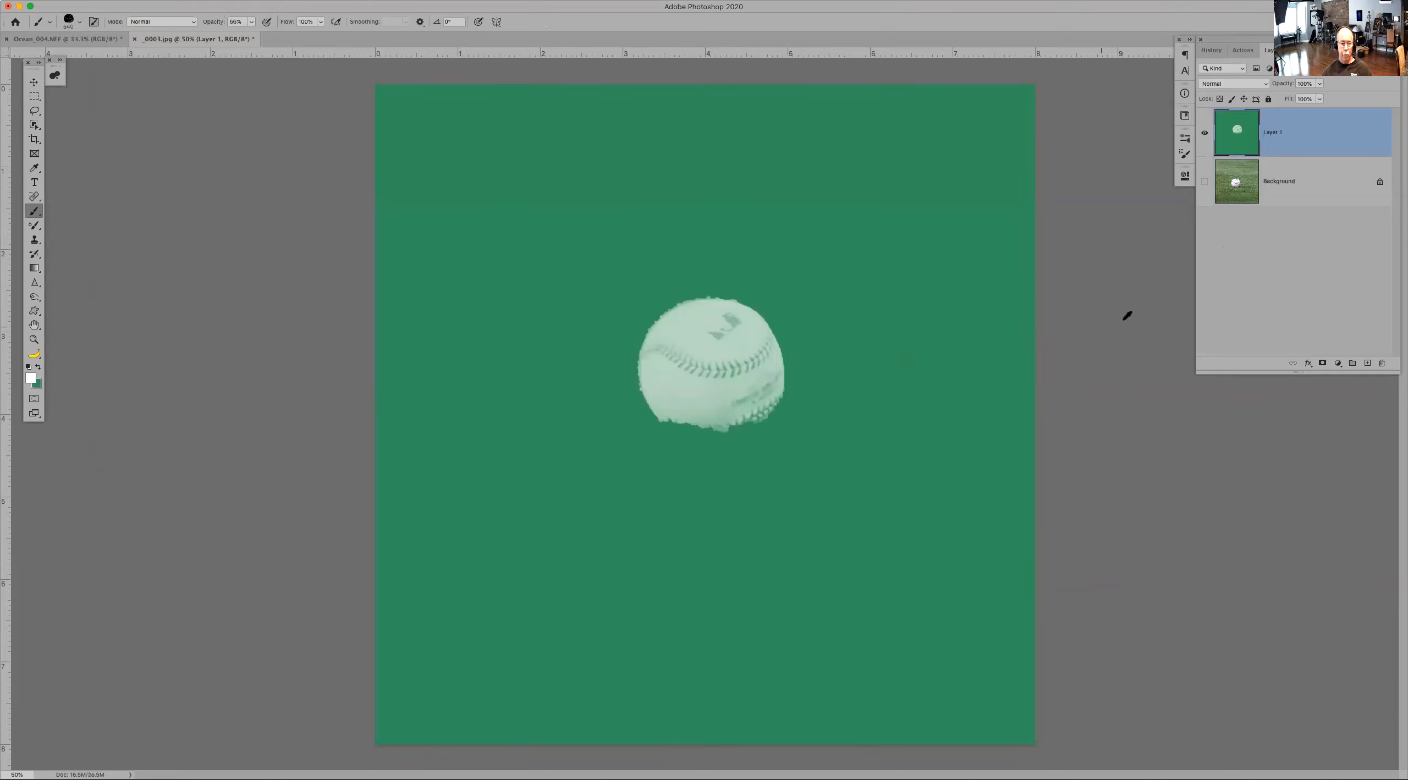
Step: Close the baseball document without saving and begin closing the ocean document
left_click(135, 39)
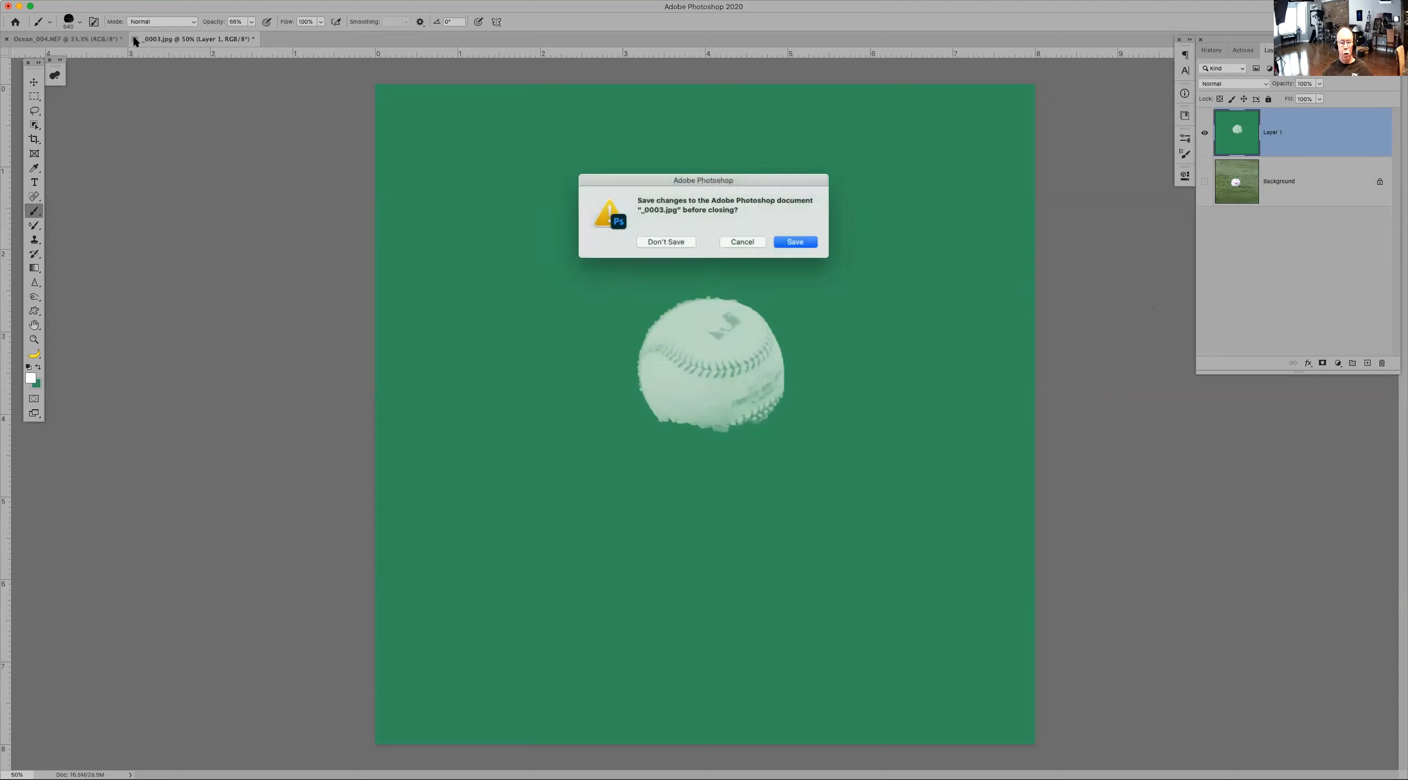
left_click(675, 247)
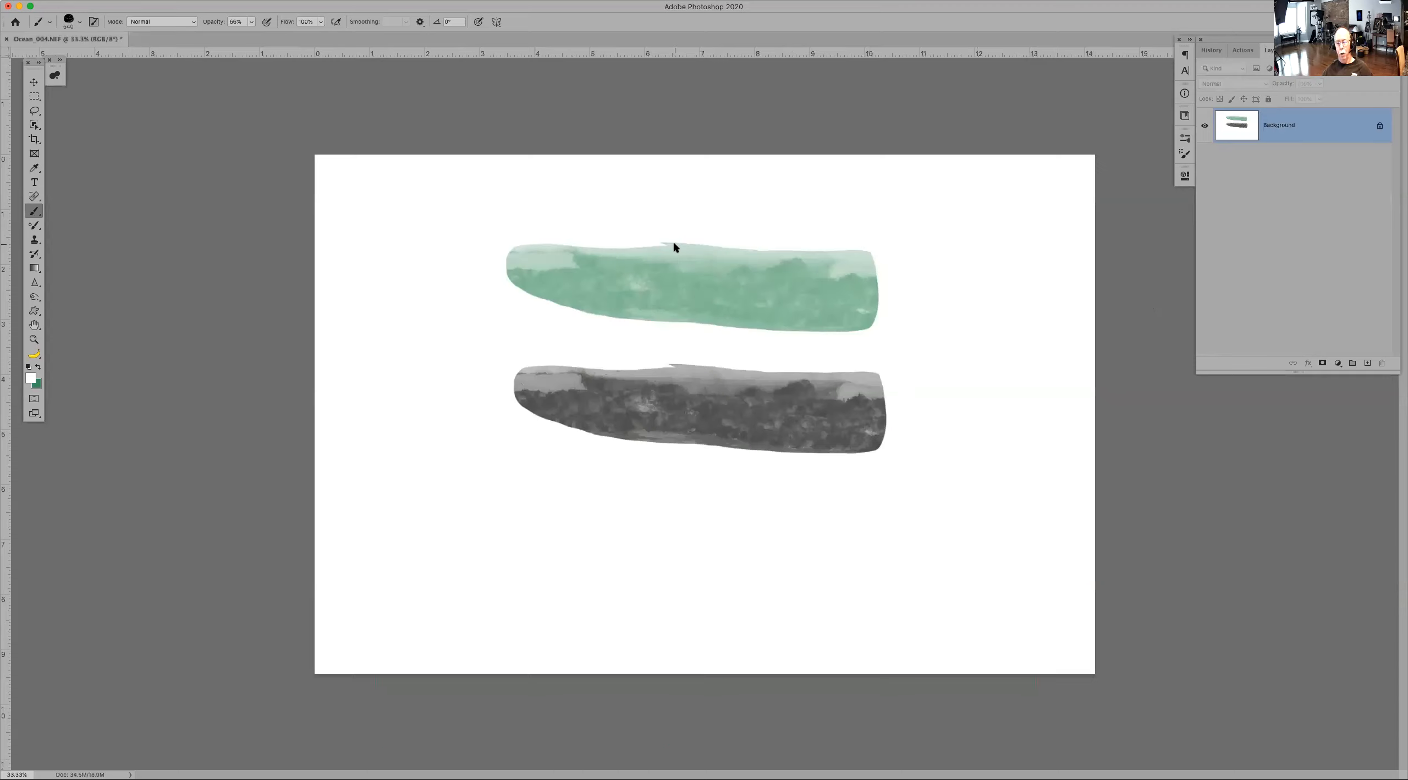
key("super+w")
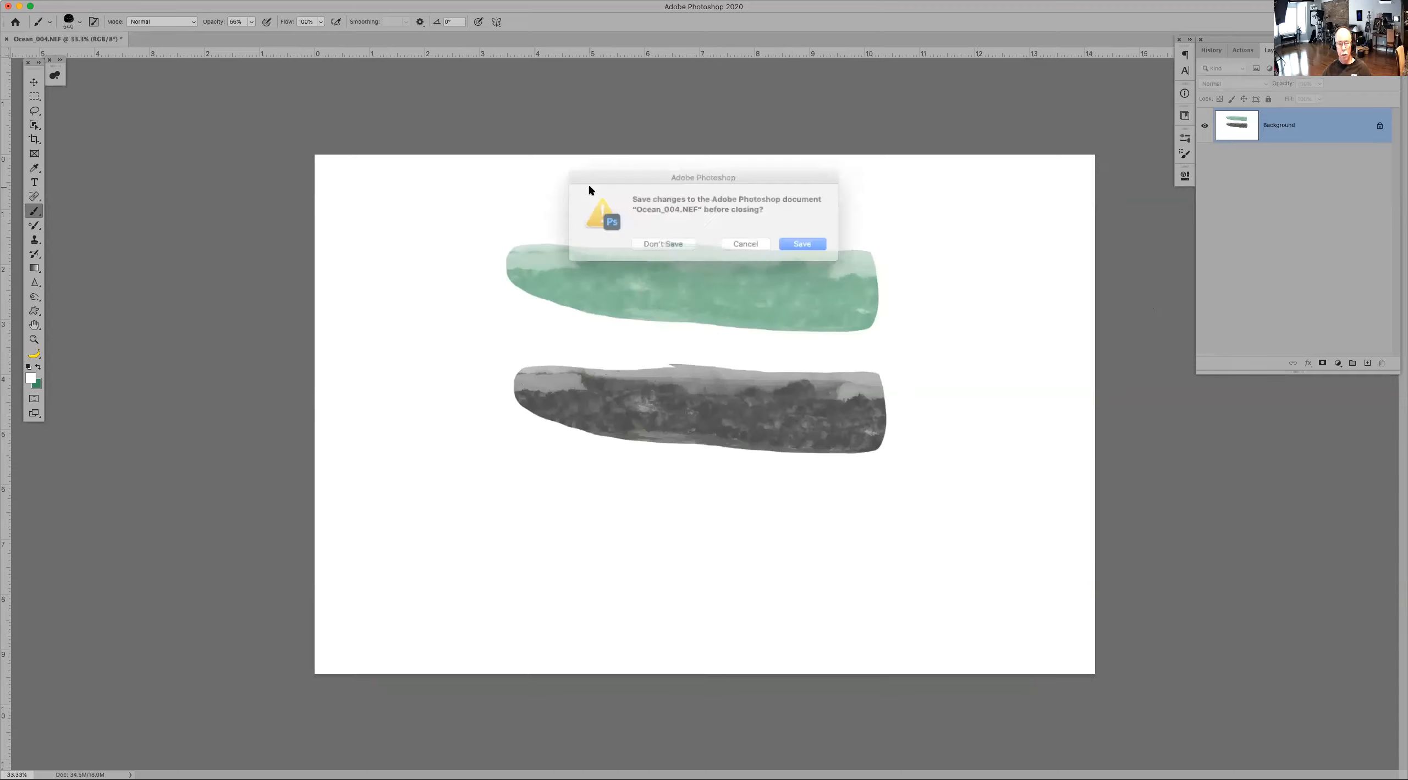